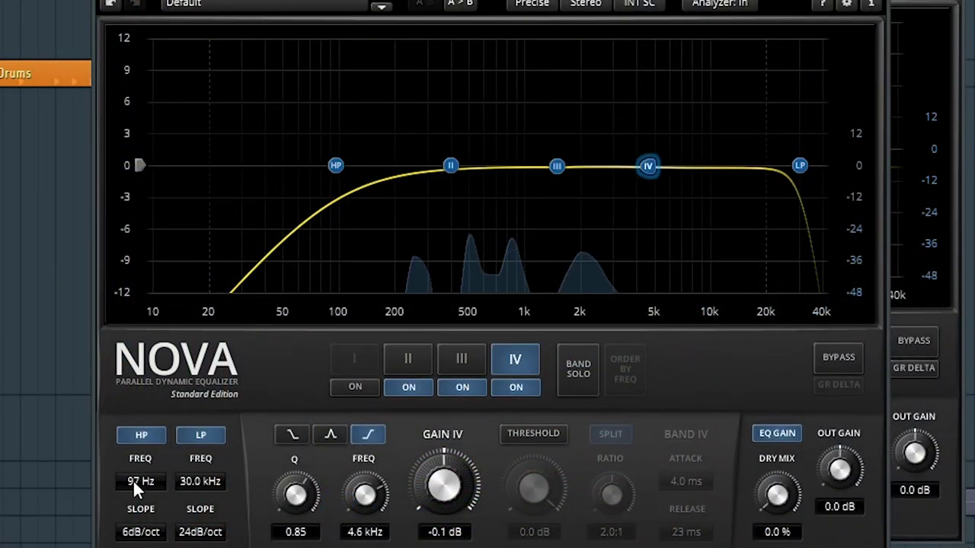
# Set the Nova high-pass slope to 72 dB/oct and its cutoff frequency to 325 Hz
pyautogui.moveTo(141, 532); pyautogui.dragTo(141, 518)
pyautogui.moveTo(141, 481); pyautogui.dragTo(141, 457)
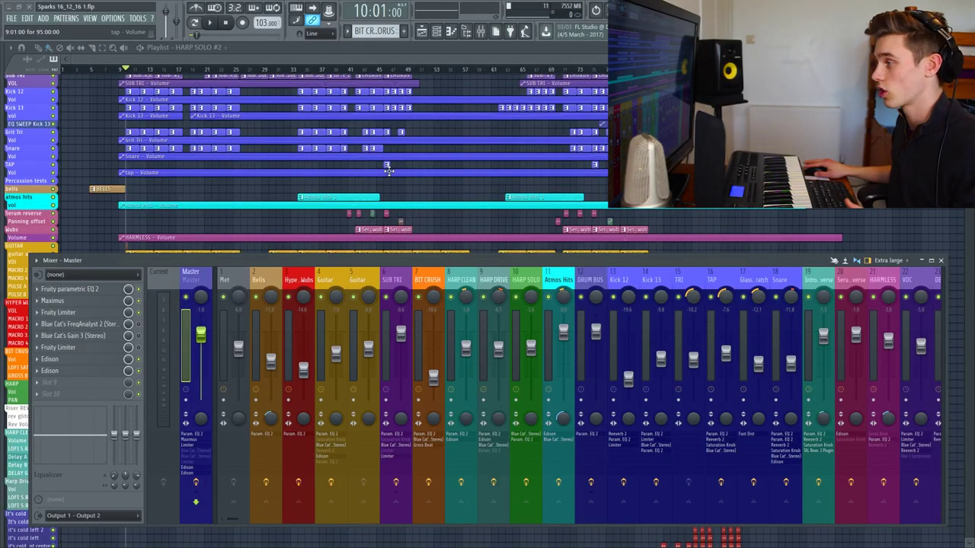
# Move the mixer window down and left, then scroll through the revealed playlist tracks
pyautogui.moveTo(412, 265); pyautogui.dragTo(364, 338)
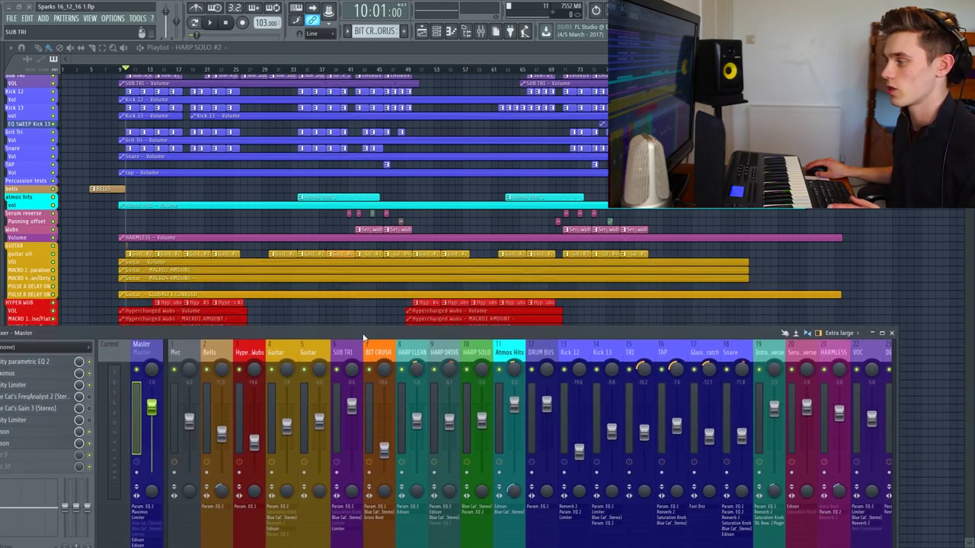
pyautogui.scroll(-3, 374, 227)
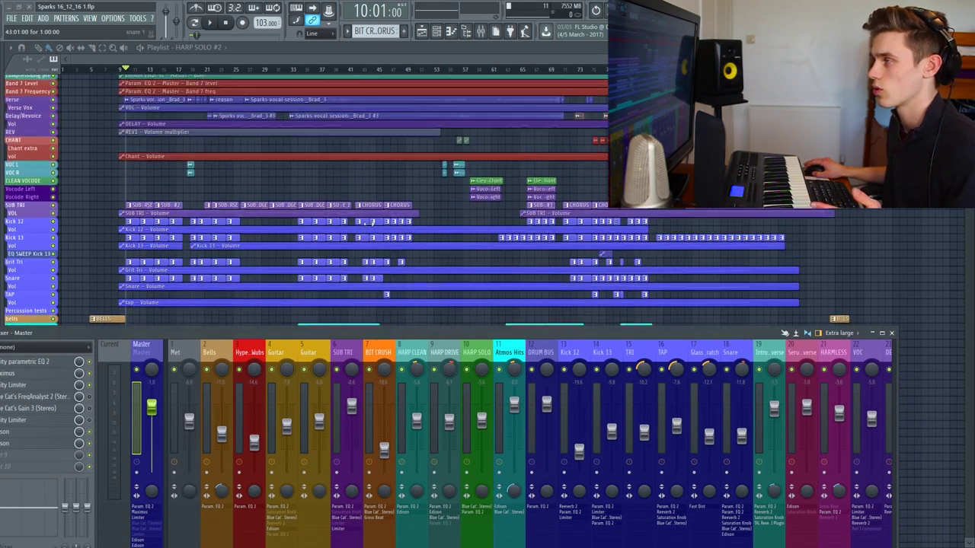
pyautogui.scroll(-6, 407, 206)
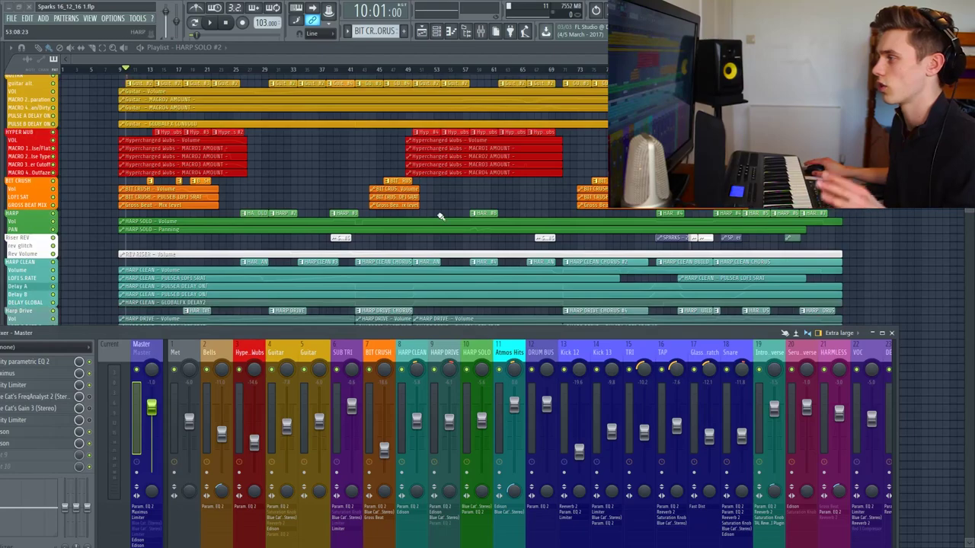
pyautogui.scroll(4, 415, 194)
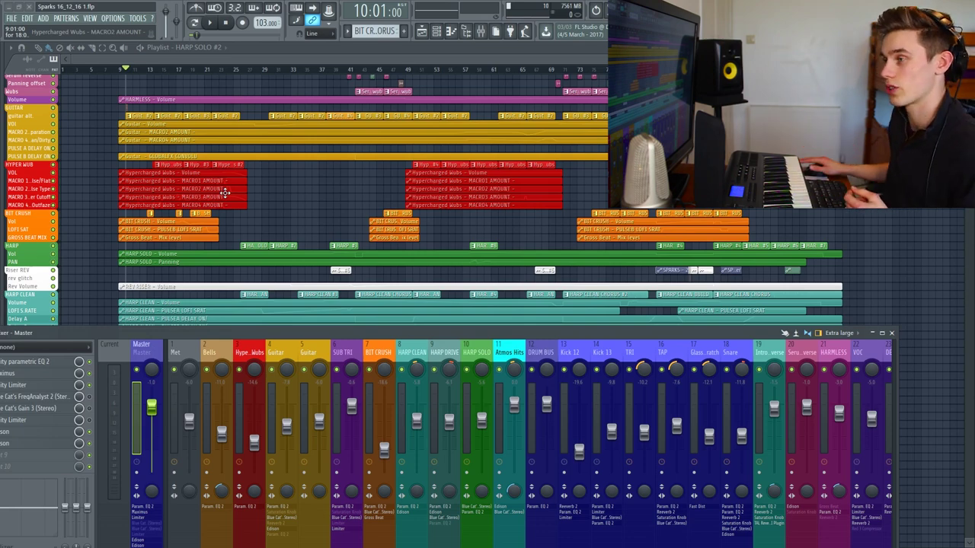
# Scroll up to the Hyper Wub track and view its rename, colour and icon options
pyautogui.scroll(5, 167, 215)
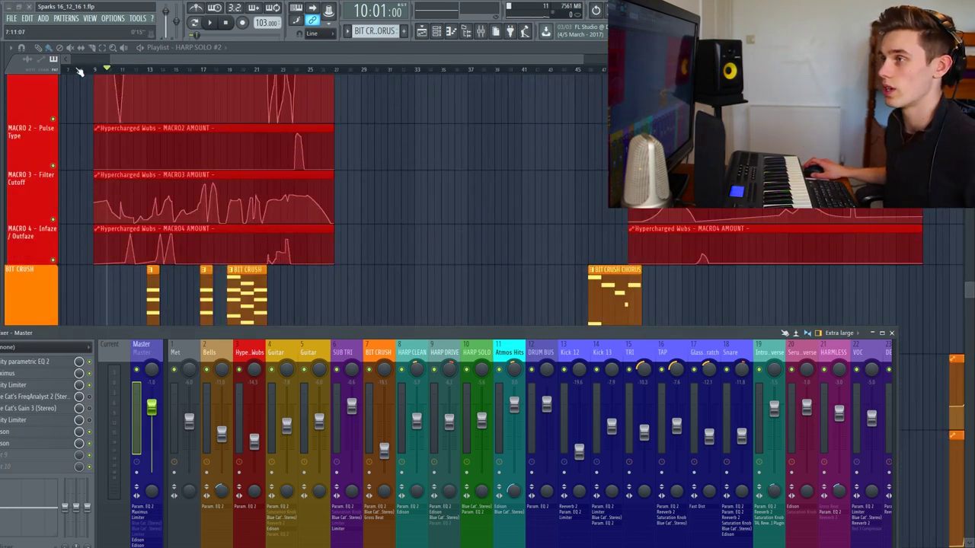
pyautogui.scroll(3, 91, 168)
pyautogui.scroll(2, 104, 148)
pyautogui.scroll(1, 106, 156)
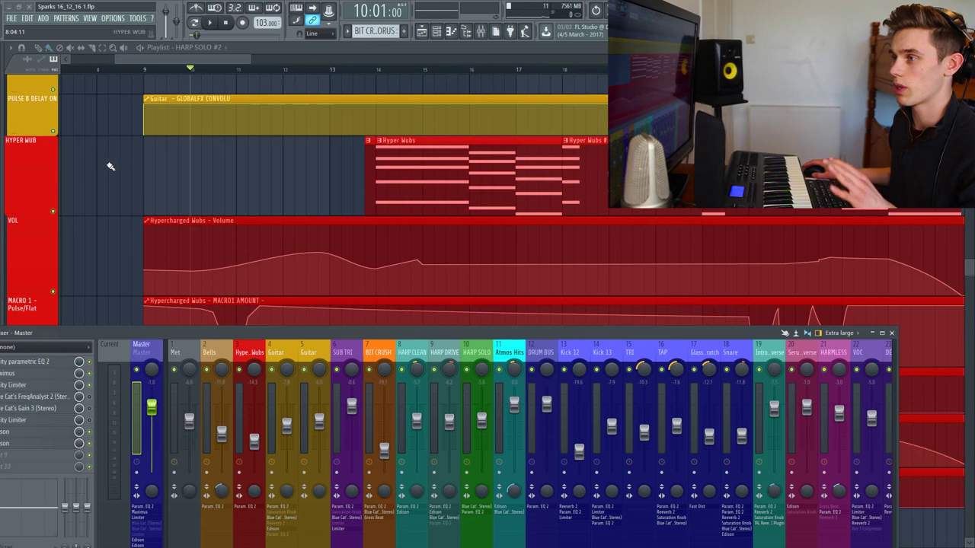
pyautogui.rightClick(42, 158)
pyautogui.click(26, 243)
pyautogui.rightClick(22, 196)
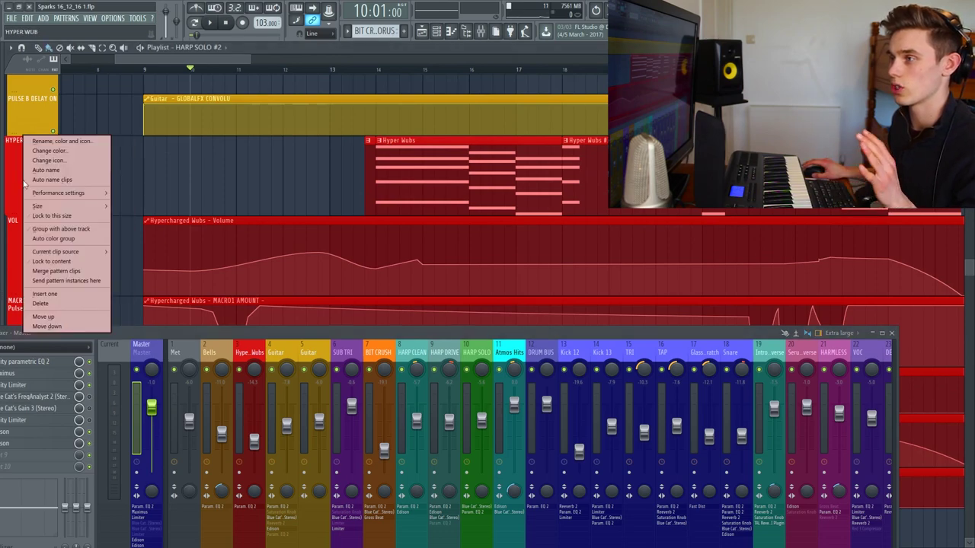
pyautogui.click(38, 154)
pyautogui.click(35, 237)
# Give the VOL automation lane a new colour from its lane options
pyautogui.rightClick(36, 237)
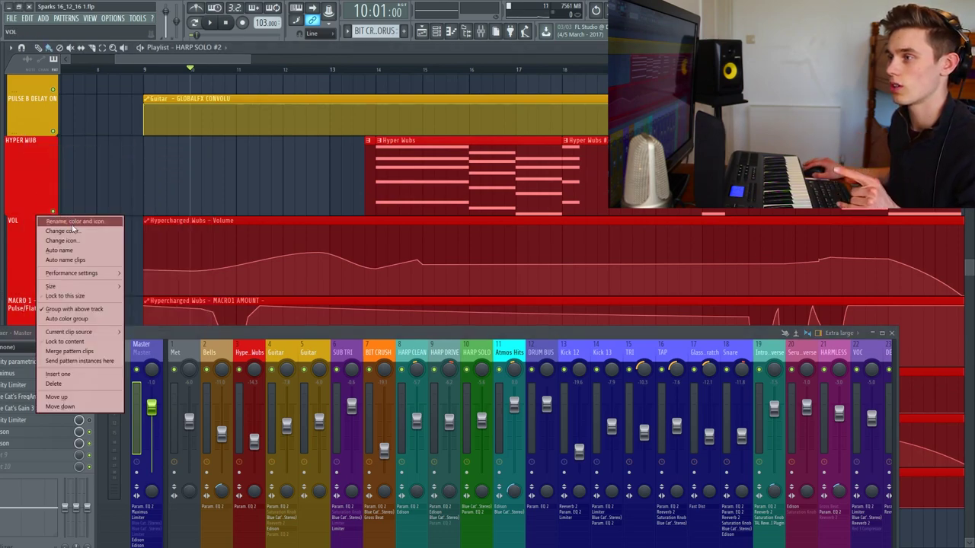
pyautogui.click(89, 230)
pyautogui.click(156, 240)
pyautogui.scroll(-1, 49, 231)
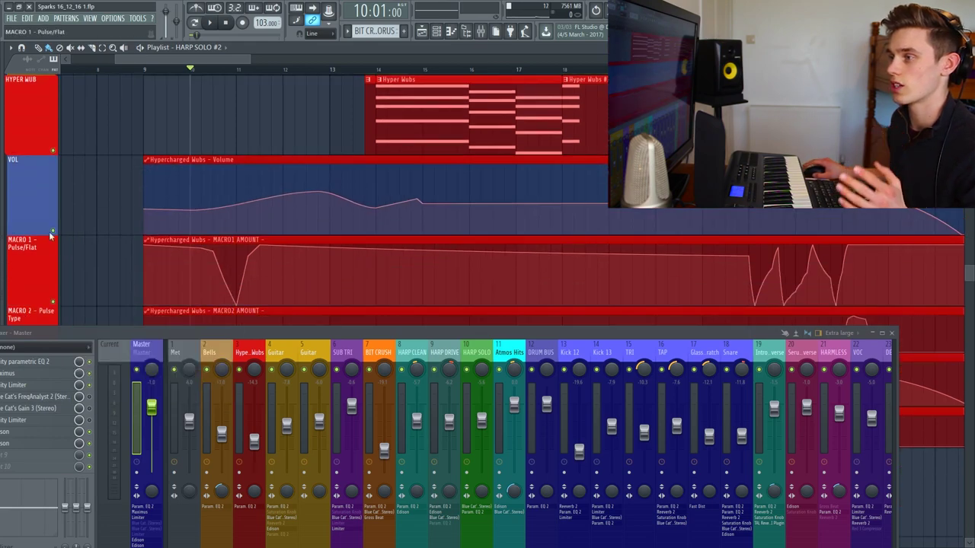
# Group the HYPER WUB track with the track above it
pyautogui.rightClick(32, 236)
pyautogui.scroll(-2, 58, 252)
pyautogui.rightClick(46, 162)
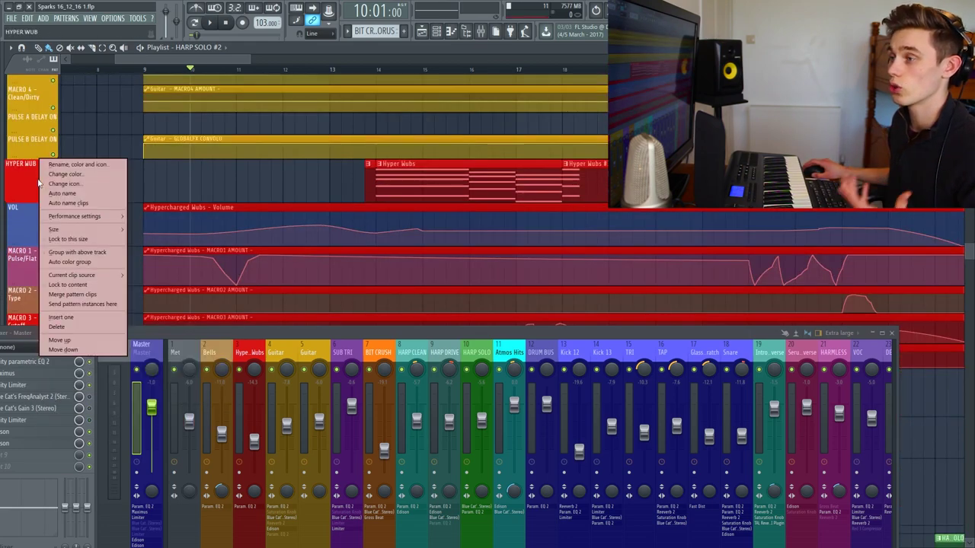
pyautogui.click(92, 253)
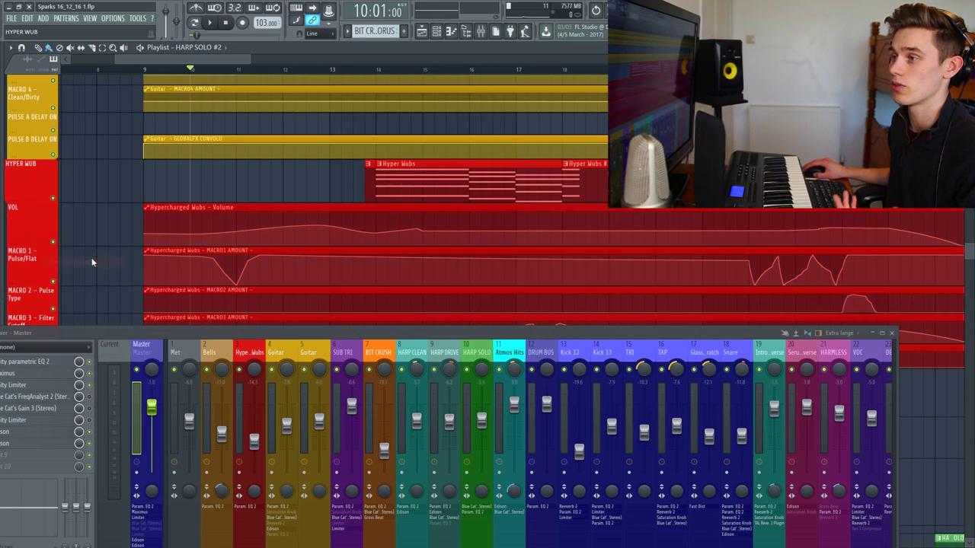
# Scroll through the grouped Hyper Wub lanes and check the VOL lane's options
pyautogui.scroll(-2, 30, 152)
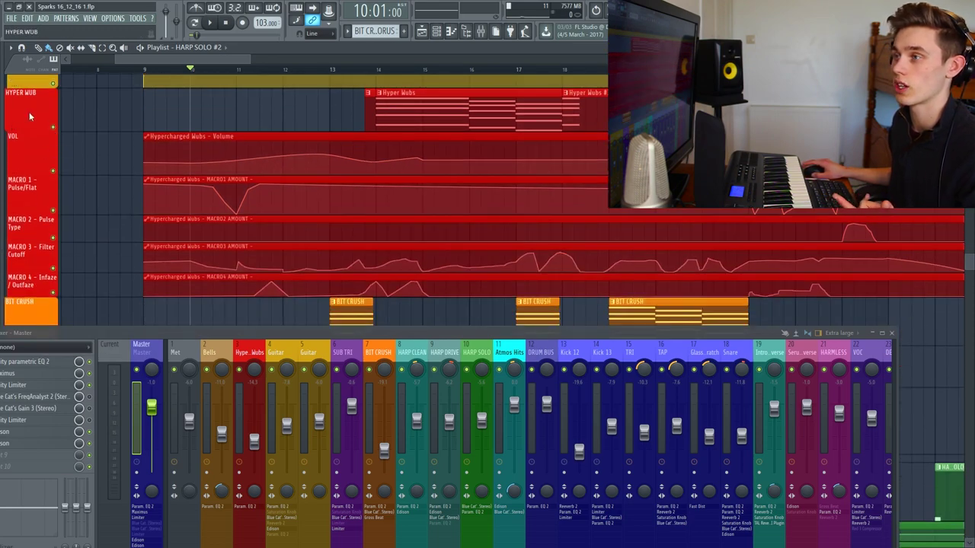
pyautogui.scroll(1, 176, 164)
pyautogui.scroll(-1, 310, 144)
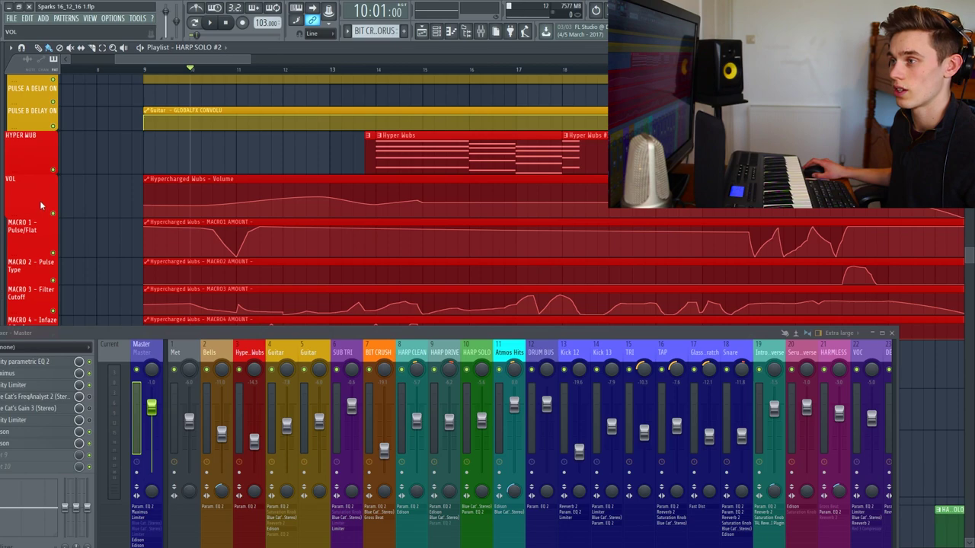
pyautogui.rightClick(40, 198)
pyautogui.click(39, 193)
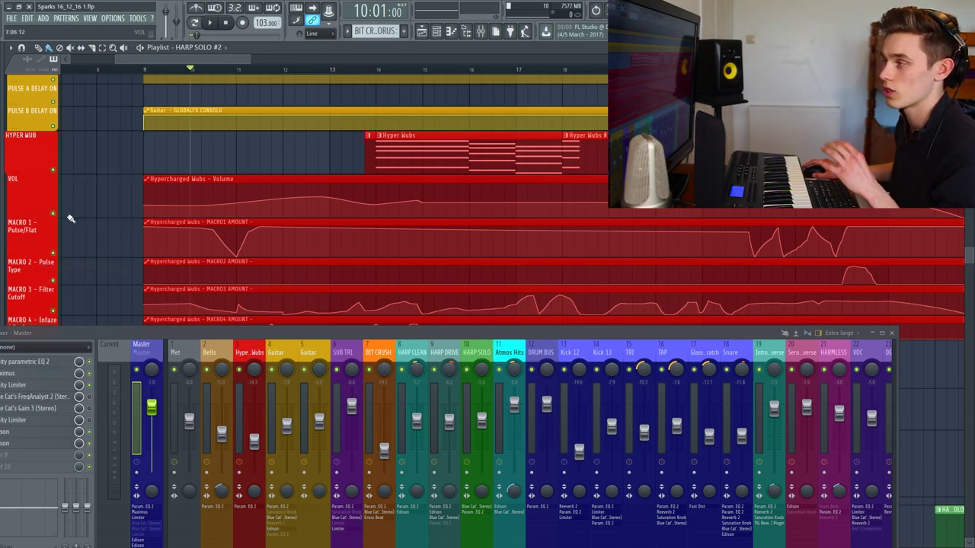
pyautogui.scroll(-1, 199, 198)
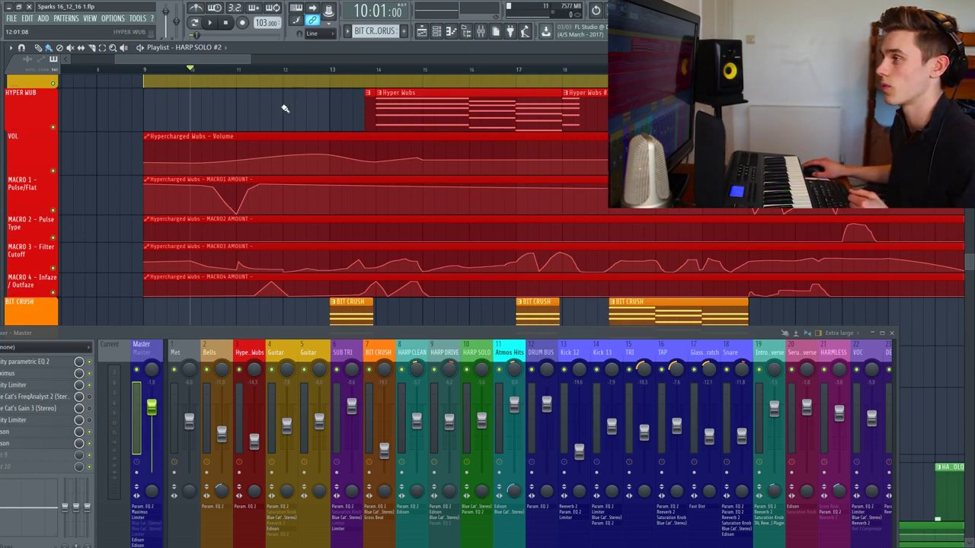
pyautogui.scroll(-2, 280, 72)
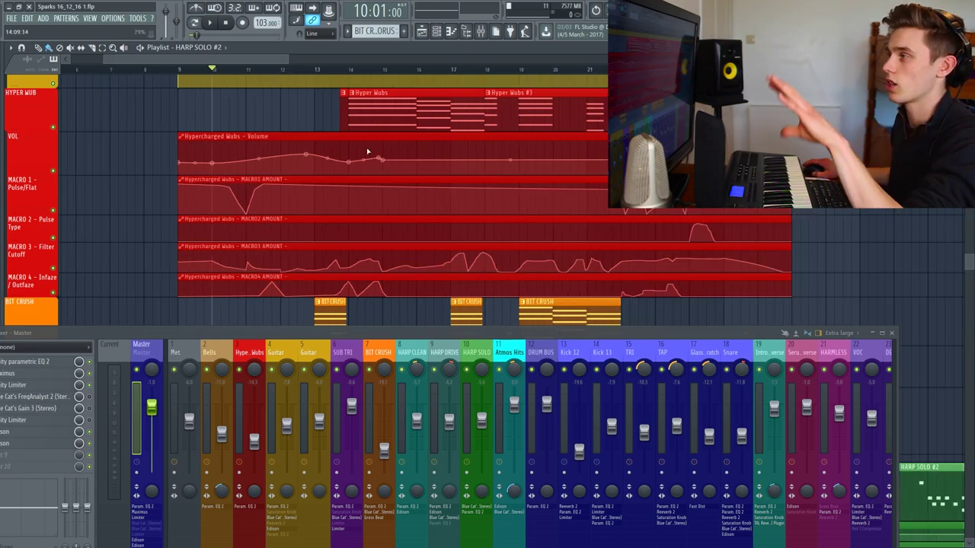
# Raise the mixer window and switch the mixer to the Wide layout
pyautogui.scroll(-1, 359, 305)
pyautogui.moveTo(366, 333); pyautogui.dragTo(408, 282)
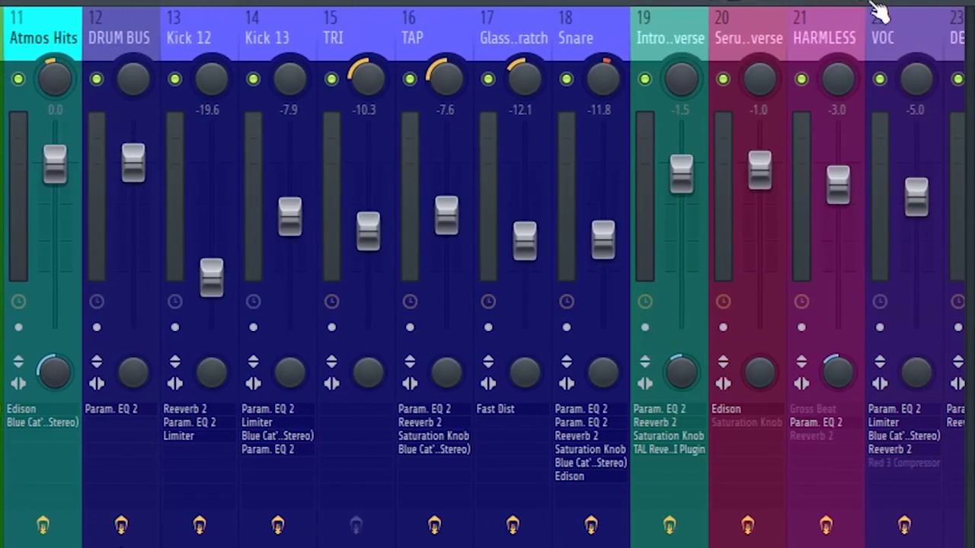
pyautogui.click(873, 285)
pyautogui.click(868, 320)
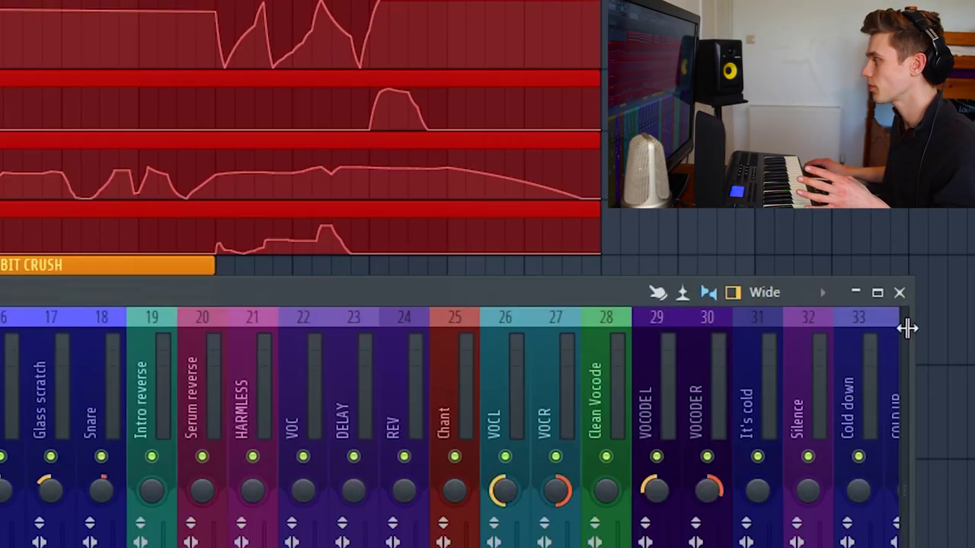
# Switch the mixer to the Extra large layout, then reopen the layout choices
pyautogui.click(820, 294)
pyautogui.click(801, 441)
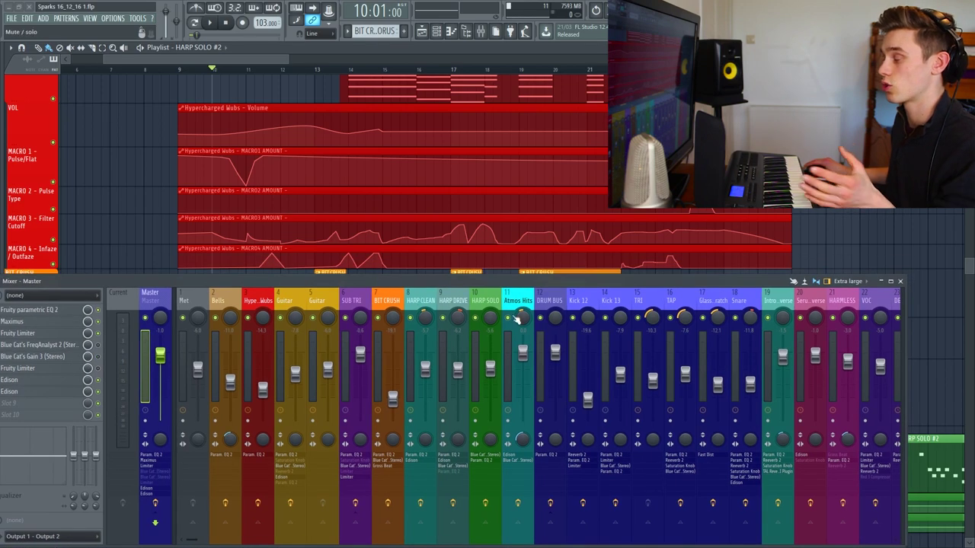
pyautogui.click(869, 282)
# Switch the mixer to Compact, toggle its extra volume/stereo row, and select the VOC channel
pyautogui.click(849, 293)
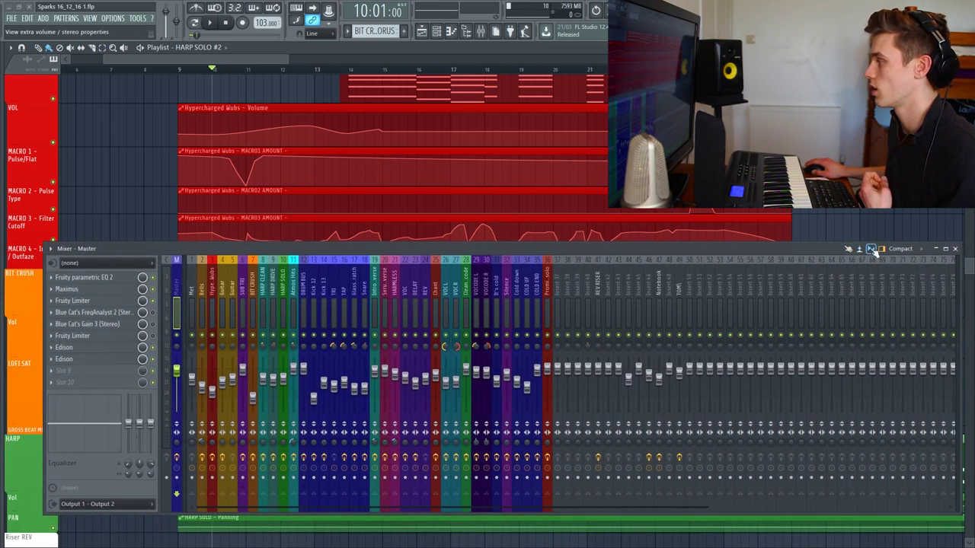
pyautogui.click(871, 250)
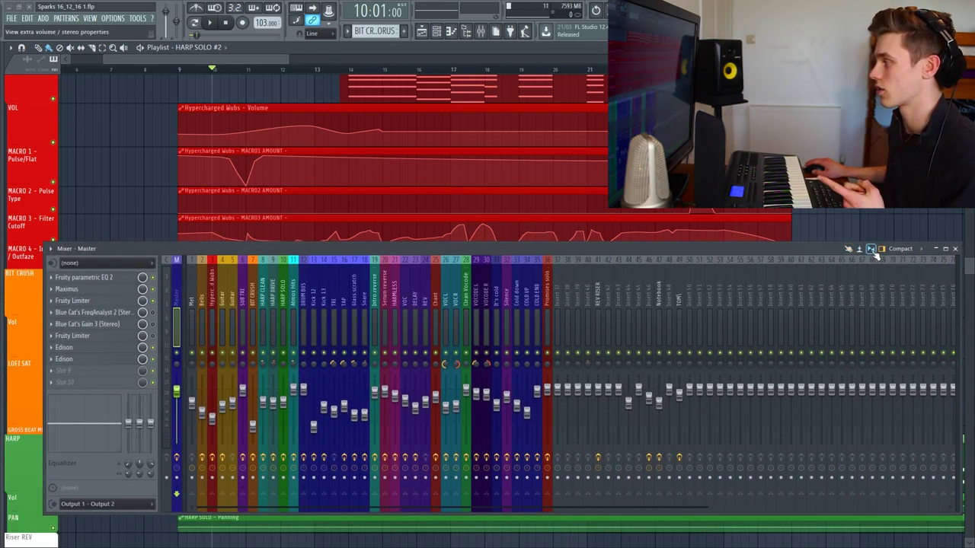
pyautogui.click(871, 250)
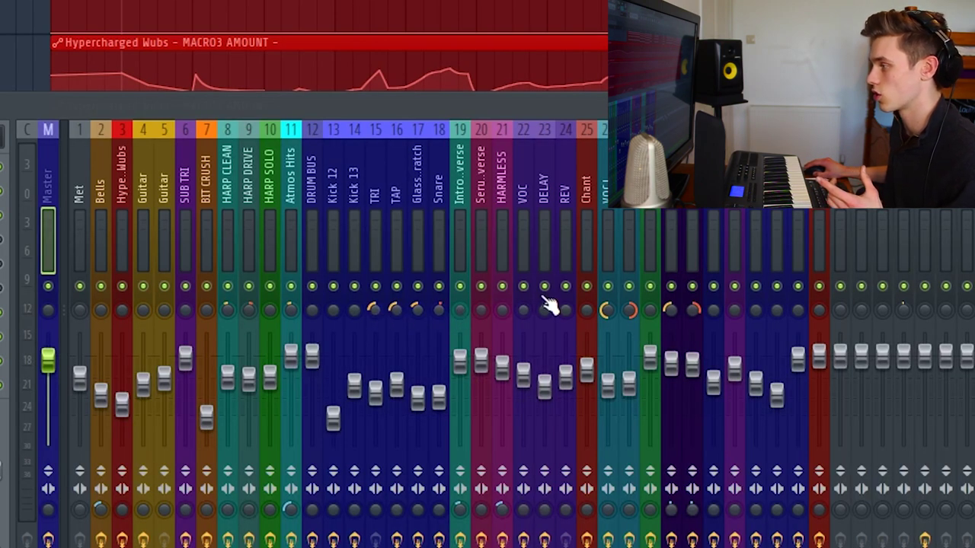
pyautogui.click(525, 313)
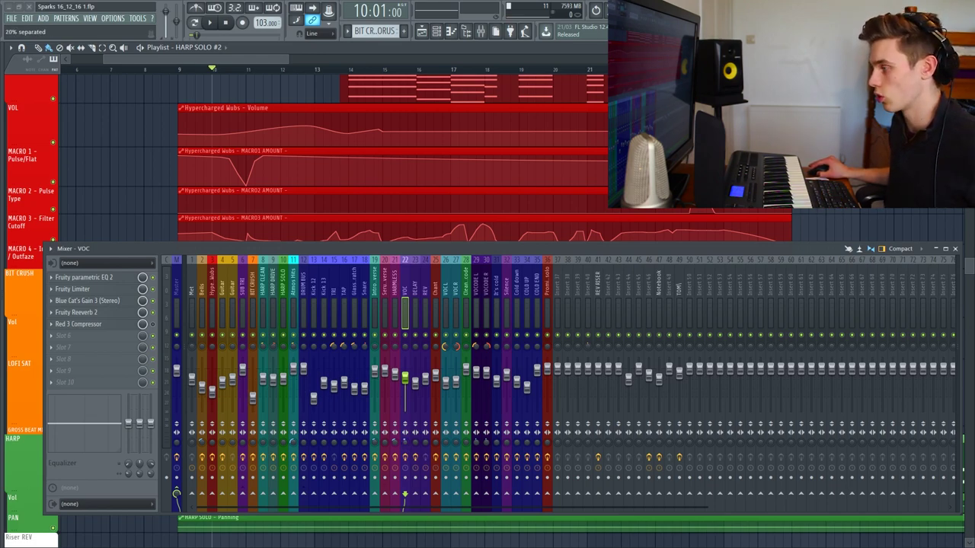
# Switch the mixer to Extra large strips and scroll across them
pyautogui.click(917, 249)
pyautogui.click(906, 316)
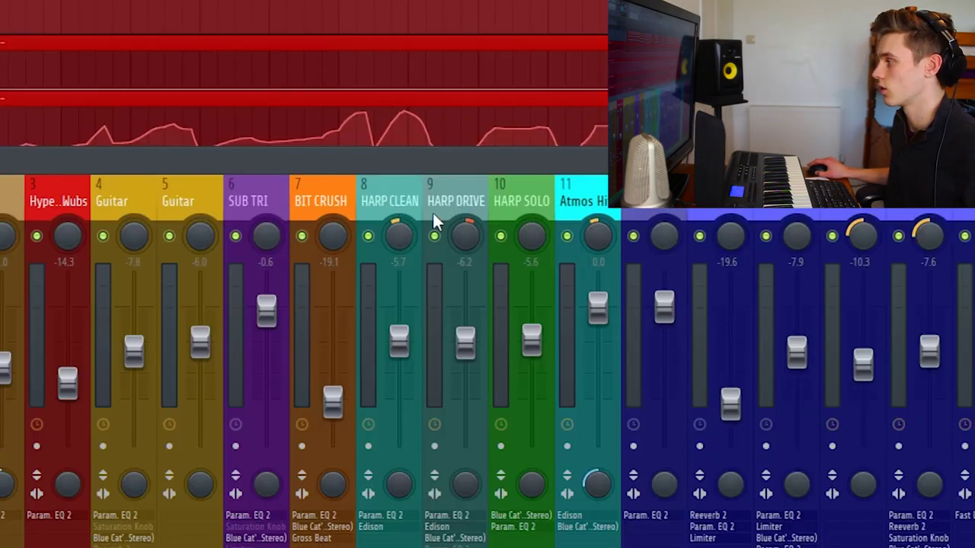
pyautogui.scroll(-6, 543, 259)
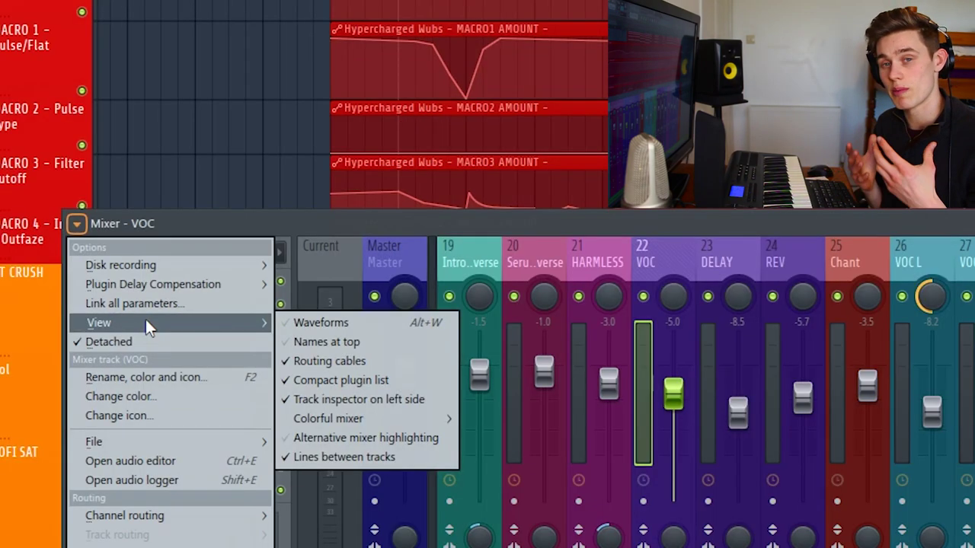
# Move the mixer's track inspector to the right side via Mixer options > View
pyautogui.click(76, 223)
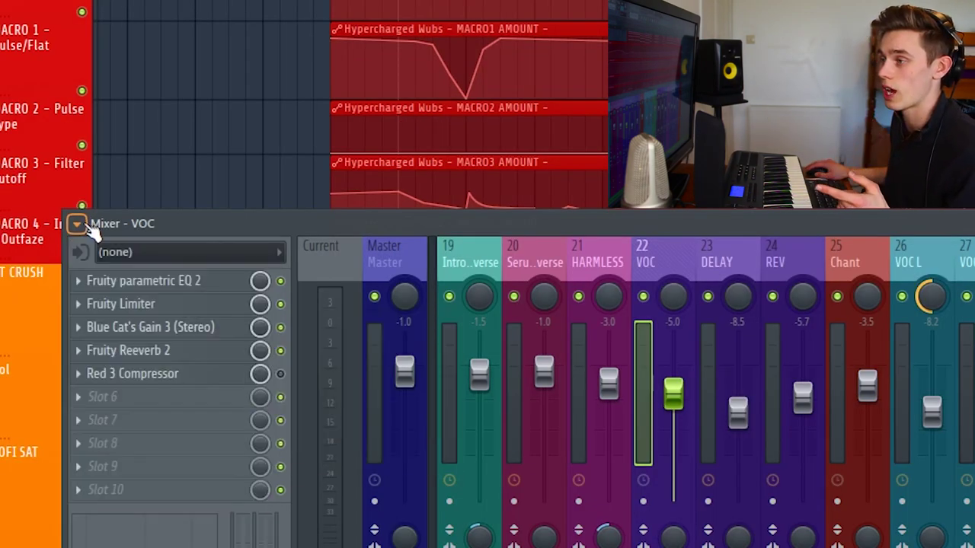
pyautogui.click(76, 223)
pyautogui.moveTo(103, 328)
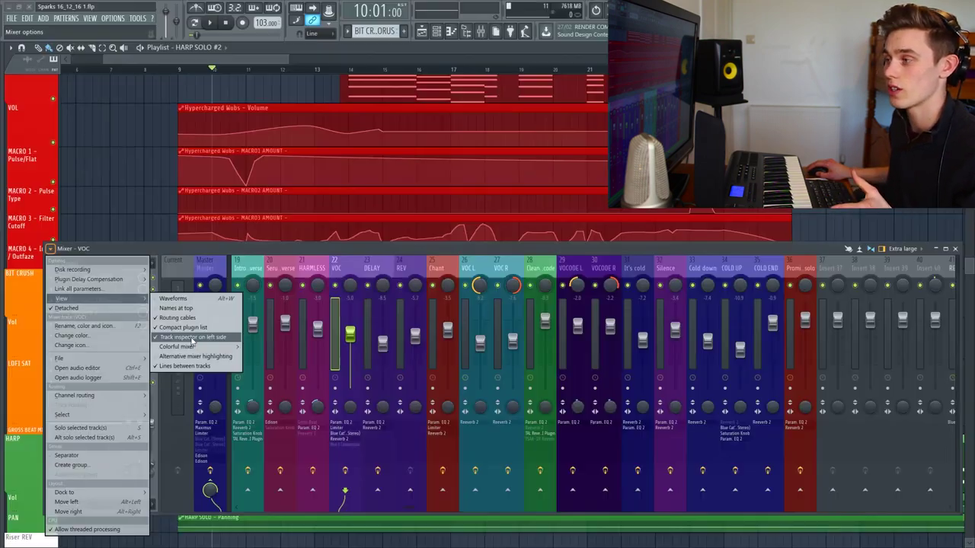
pyautogui.click(356, 401)
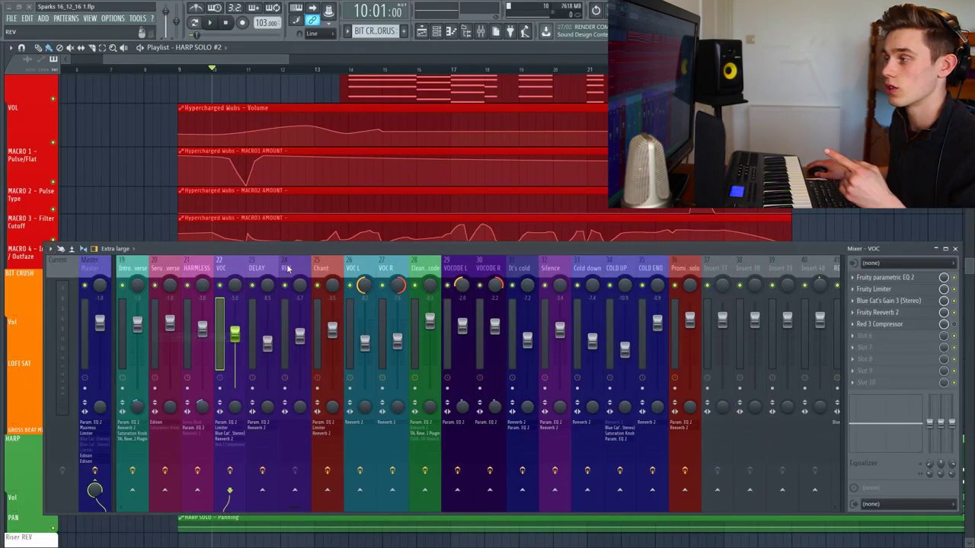
# Reposition the mixer window and open the browser, widening it to show full names
pyautogui.moveTo(308, 252); pyautogui.dragTo(248, 282)
pyautogui.moveTo(725, 281); pyautogui.dragTo(762, 277)
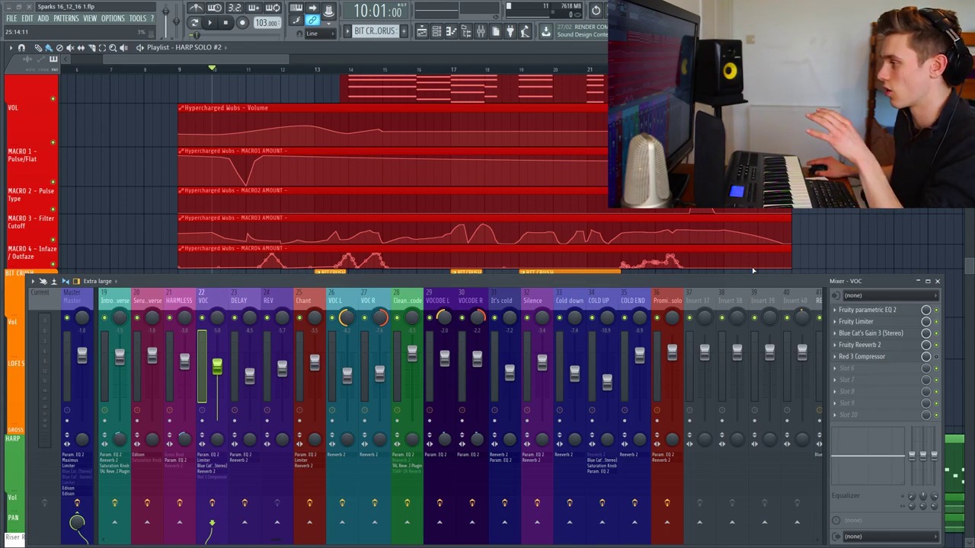
pyautogui.hotkey('alt', 'F8')
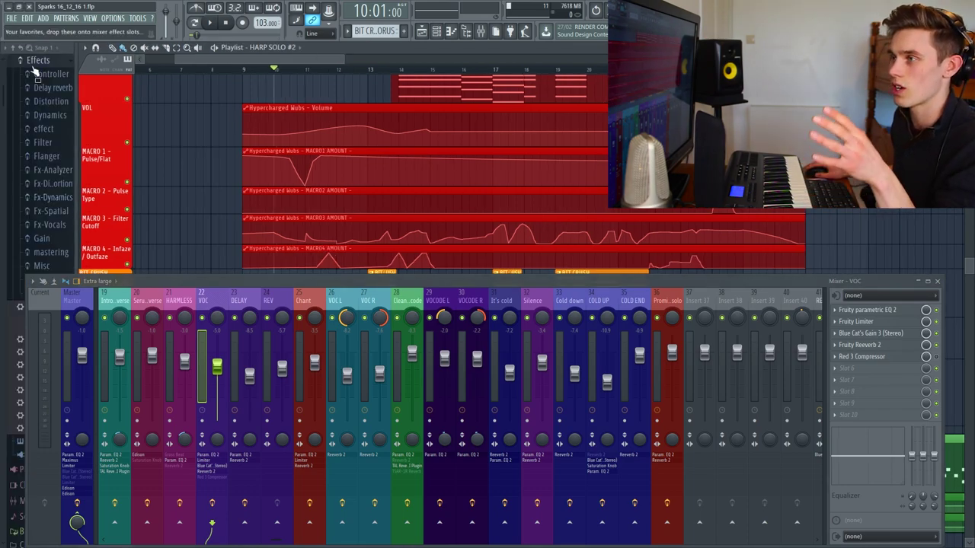
pyautogui.scroll(3, 33, 68)
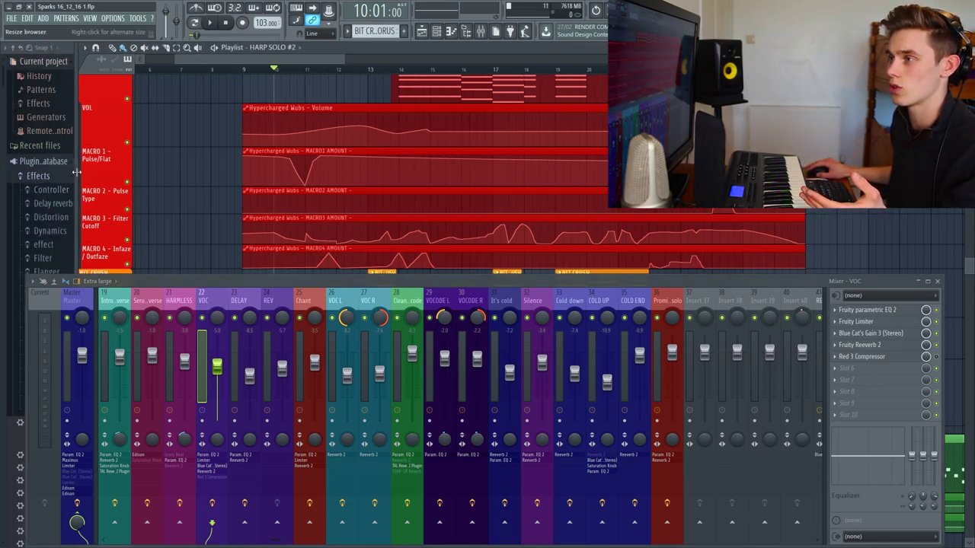
pyautogui.moveTo(76, 172)
pyautogui.mouseDown()
pyautogui.moveTo(126, 181)
pyautogui.moveTo(82, 174)
pyautogui.mouseUp()
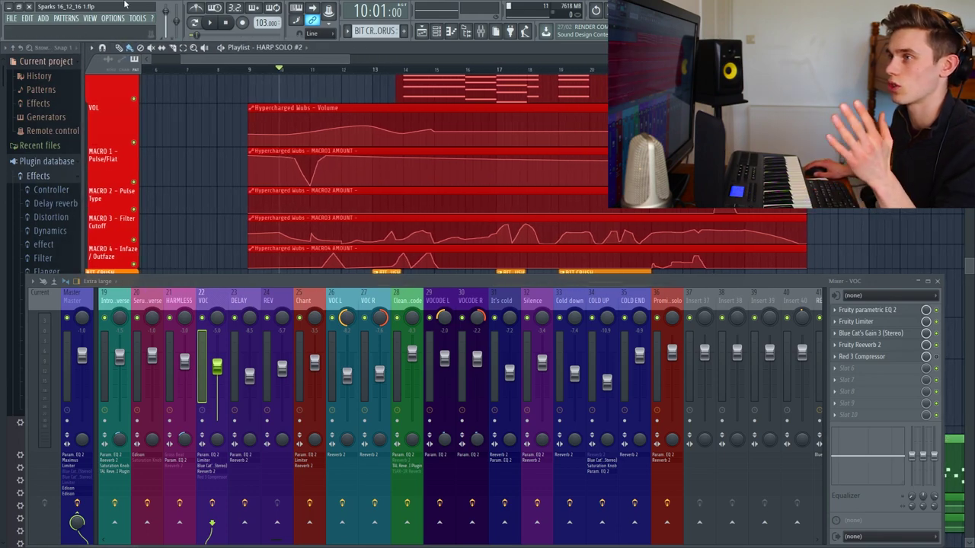
# Tick Track inspector on left side and snap the mixer window to the screen's left edge
pyautogui.click(32, 283)
pyautogui.moveTo(76, 302)
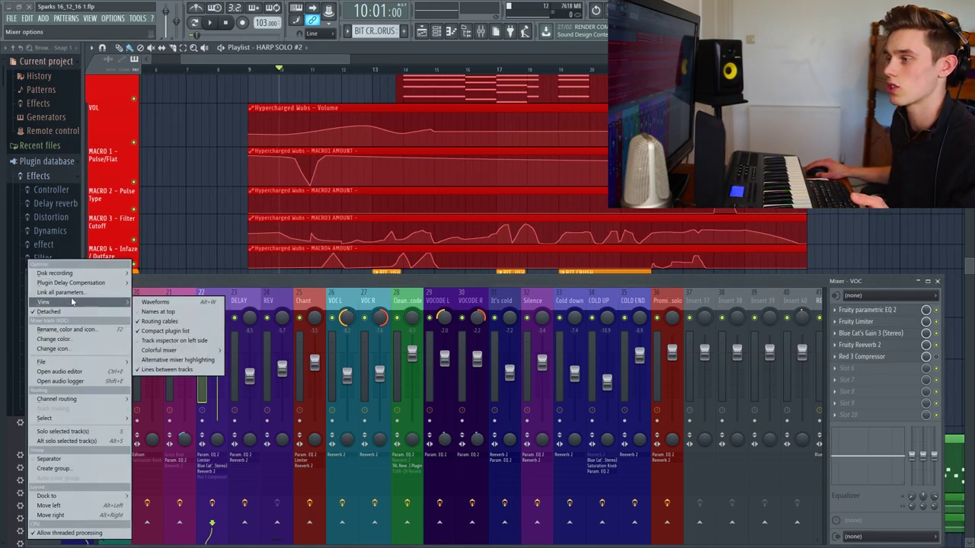
pyautogui.click(175, 340)
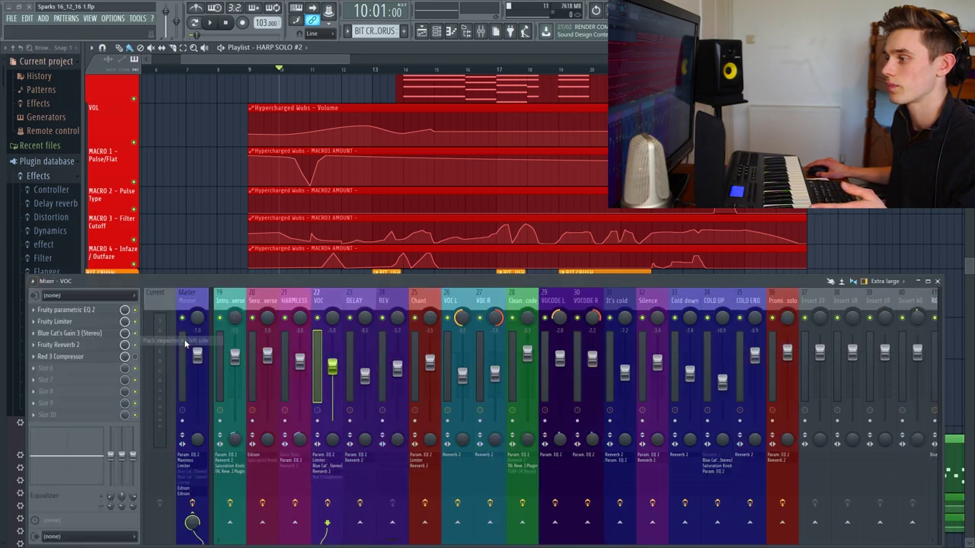
pyautogui.moveTo(144, 278); pyautogui.dragTo(177, 276)
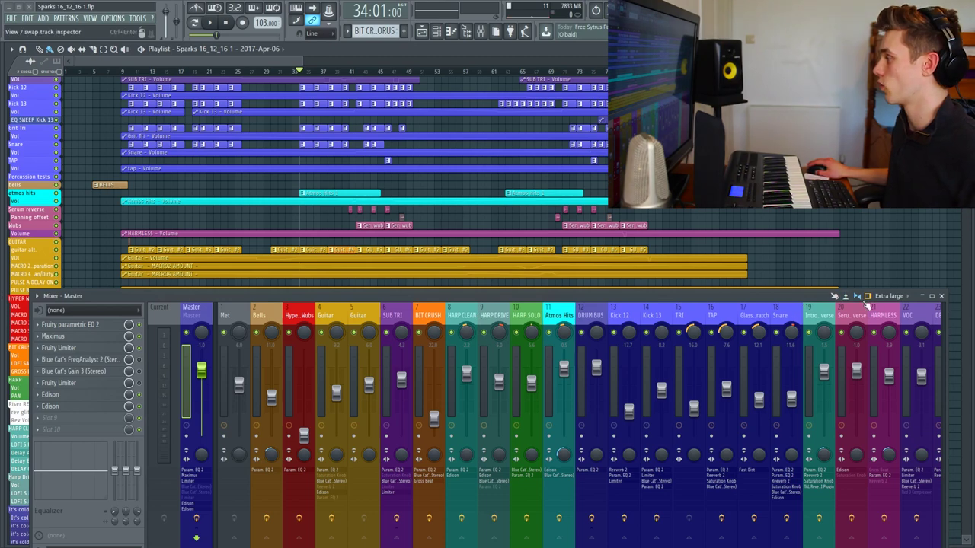
# Play the song, raise the mixer window, stop back at bar 34, and replay to watch meters
pyautogui.scroll(4, 304, 76)
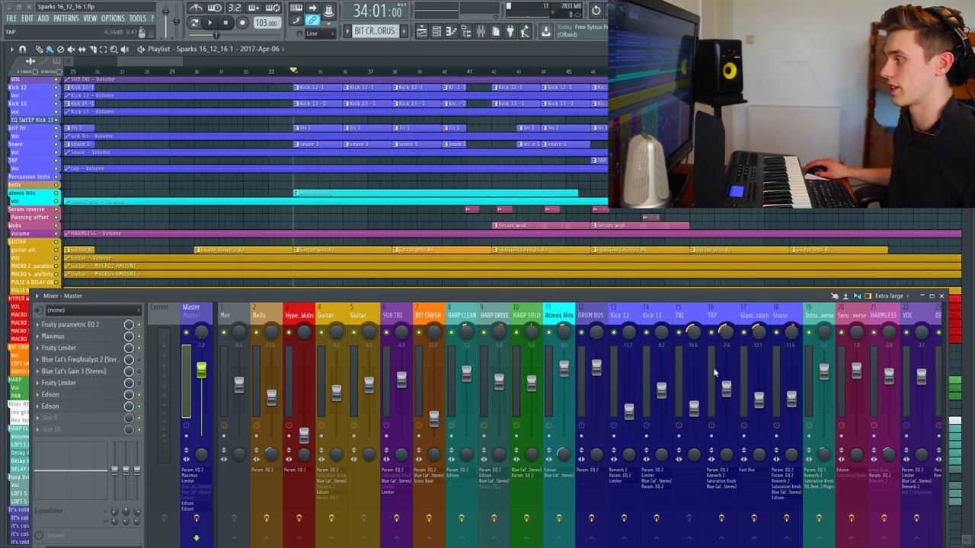
pyautogui.press('space')
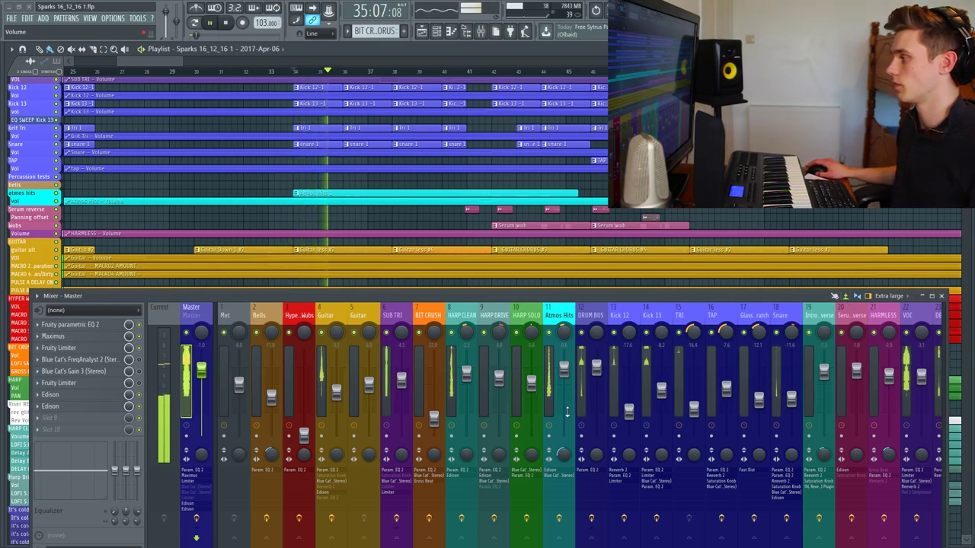
pyautogui.moveTo(640, 296); pyautogui.dragTo(630, 251)
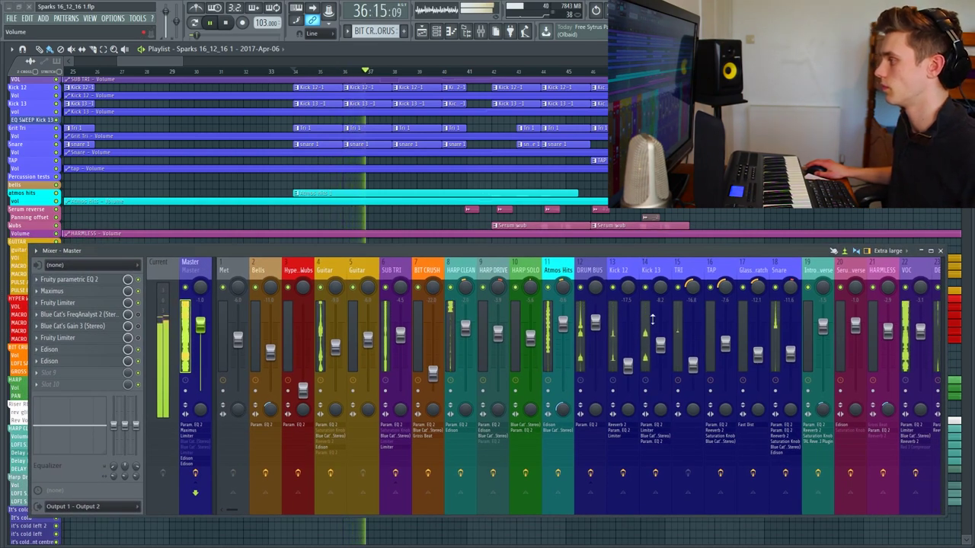
pyautogui.press('space')
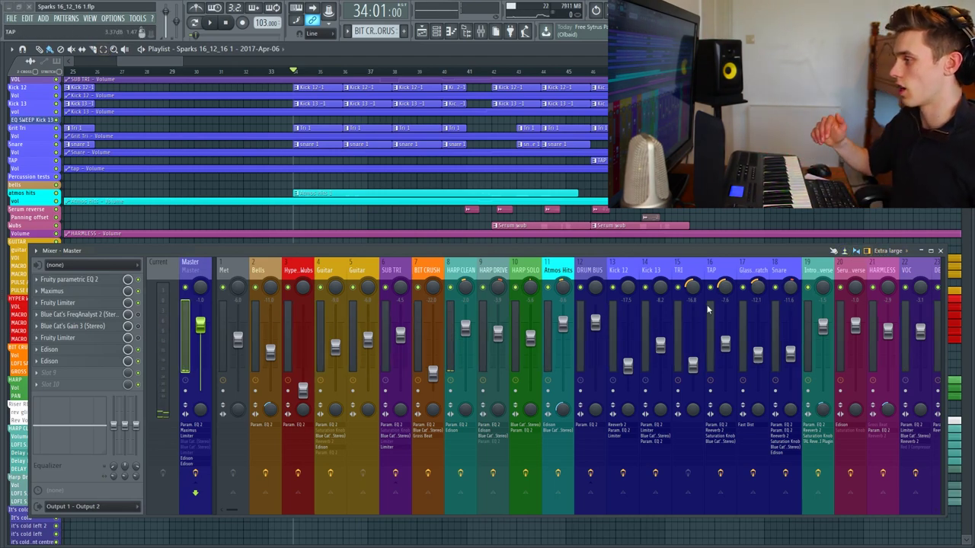
pyautogui.press('space')
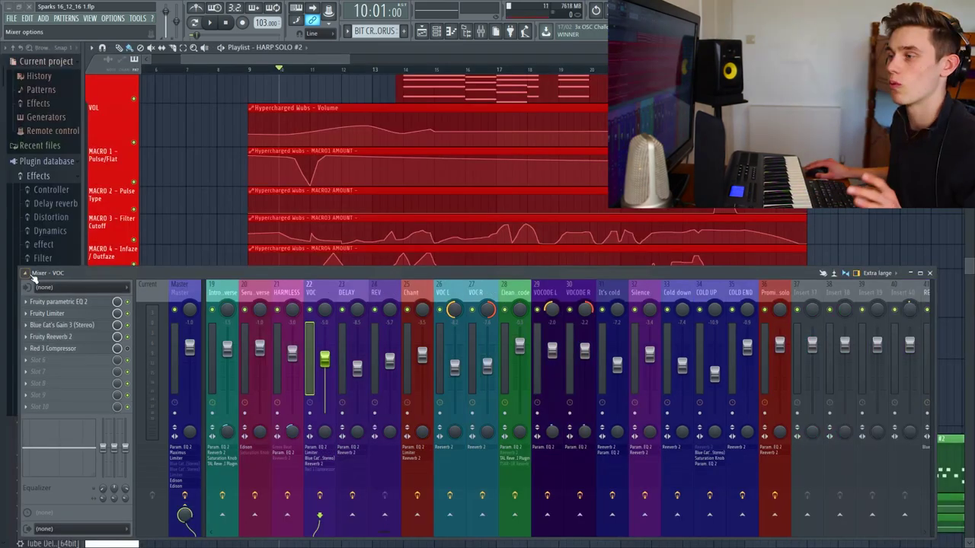
# Set Colorful mixer to Off, then to Low saturation
pyautogui.click(29, 276)
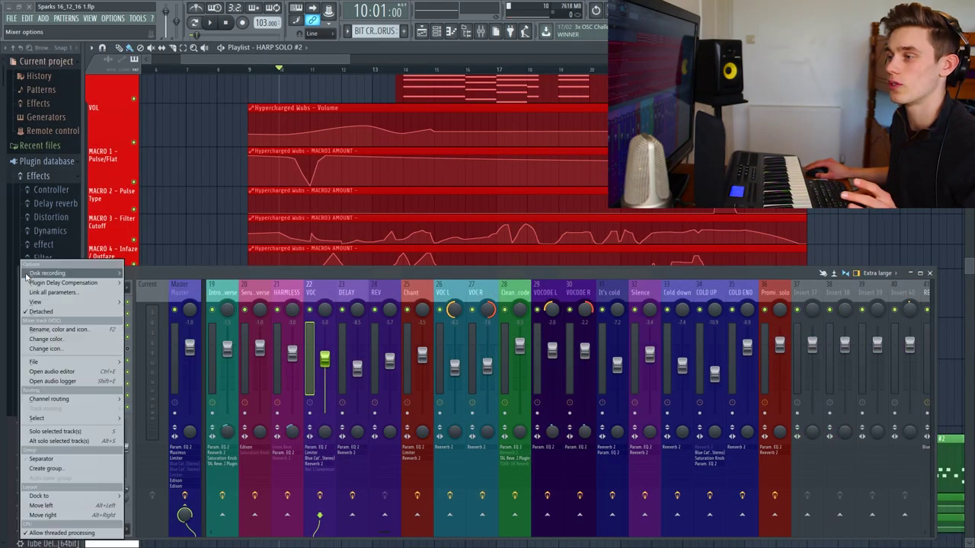
pyautogui.moveTo(46, 306)
pyautogui.moveTo(167, 354)
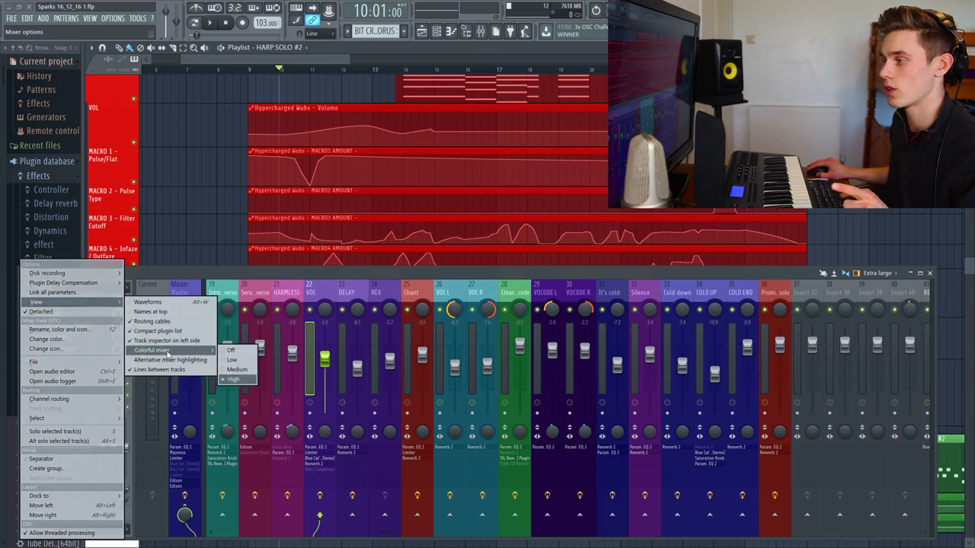
pyautogui.click(708, 316)
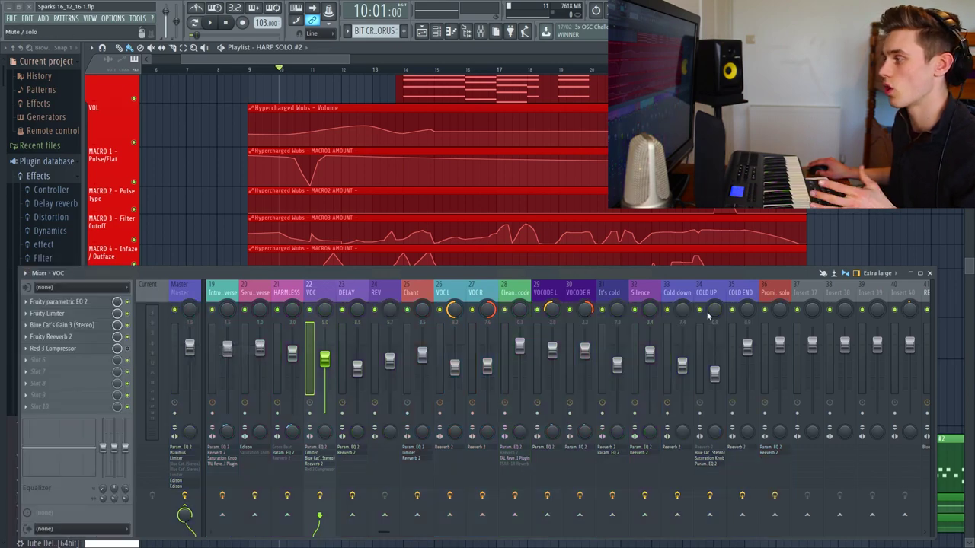
pyautogui.click(16, 273)
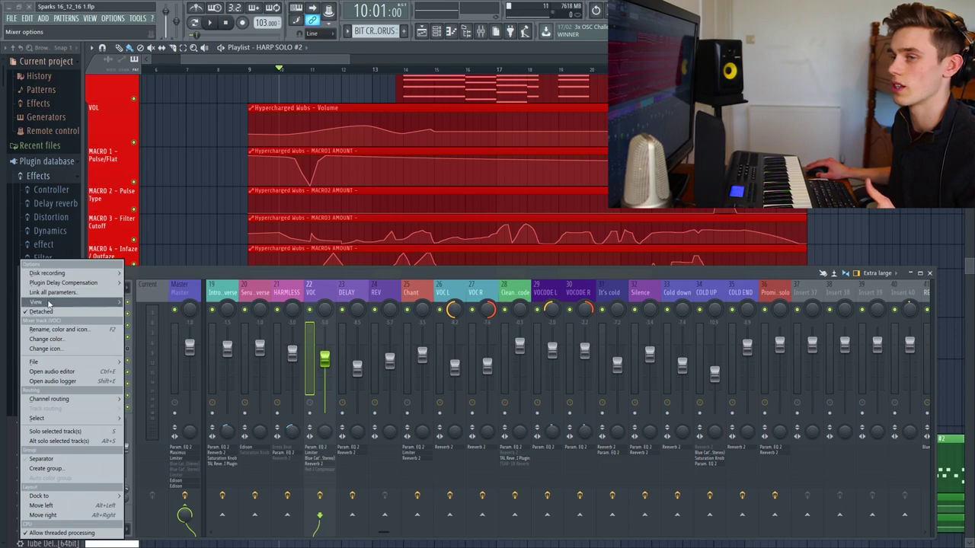
pyautogui.moveTo(46, 303)
pyautogui.moveTo(186, 352)
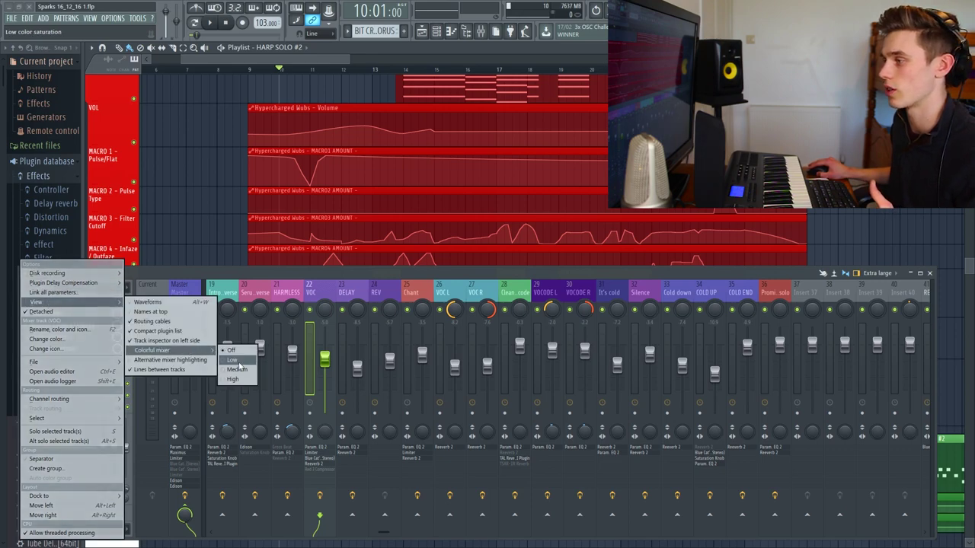
pyautogui.click(236, 372)
# Set Colorful mixer to High saturation so strips are fully tinted
pyautogui.click(25, 272)
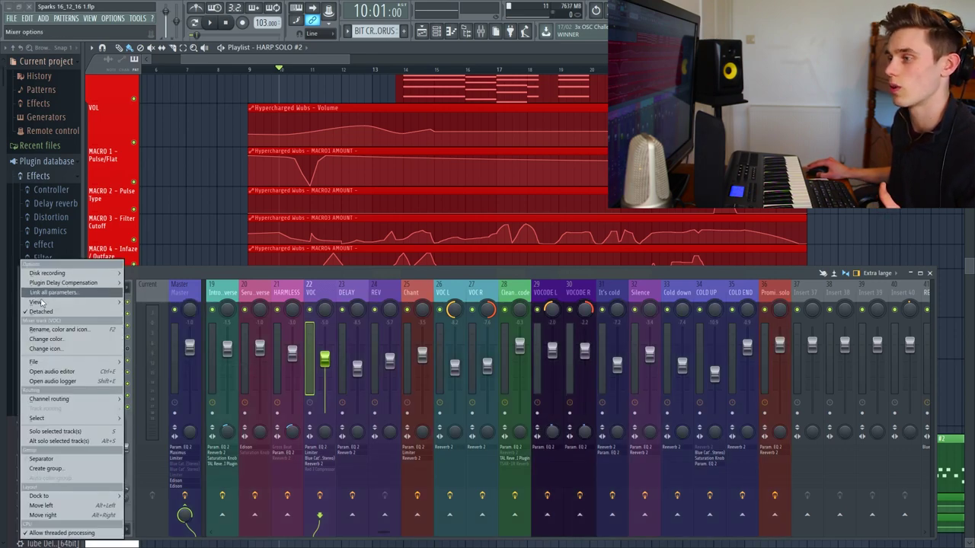
pyautogui.moveTo(45, 302)
pyautogui.moveTo(177, 352)
pyautogui.click(236, 373)
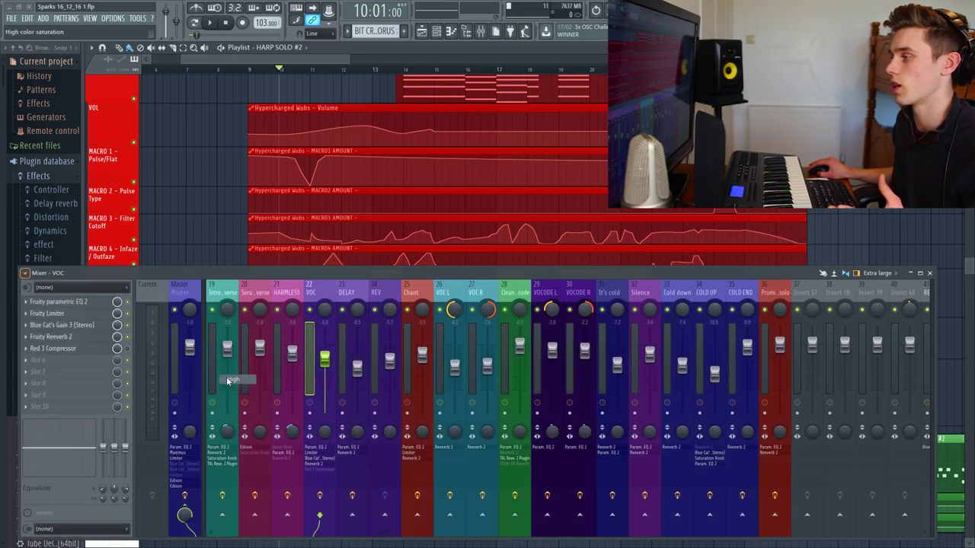
pyautogui.hscroll(-6, 343, 293)
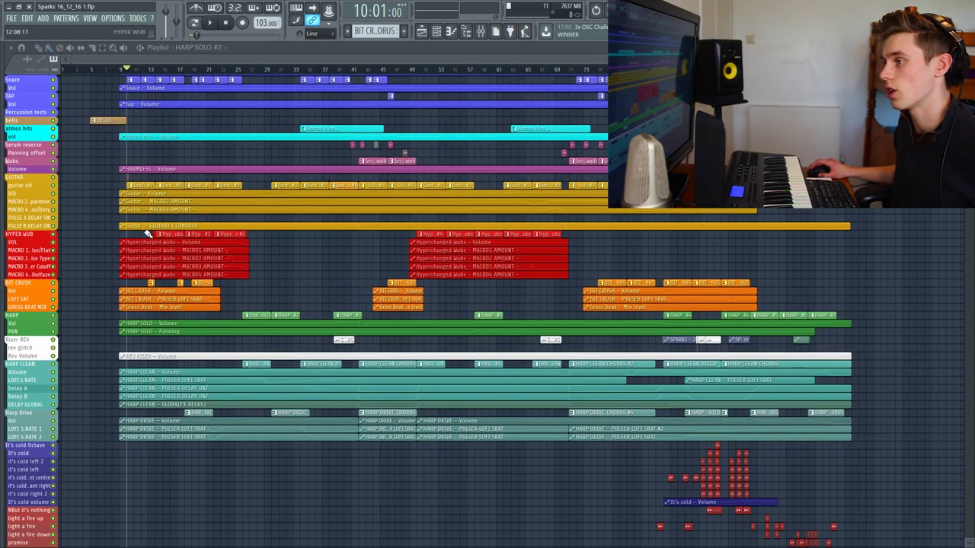
# Turn off the playlist's track separators from Playlist options > View
pyautogui.scroll(8, 145, 228)
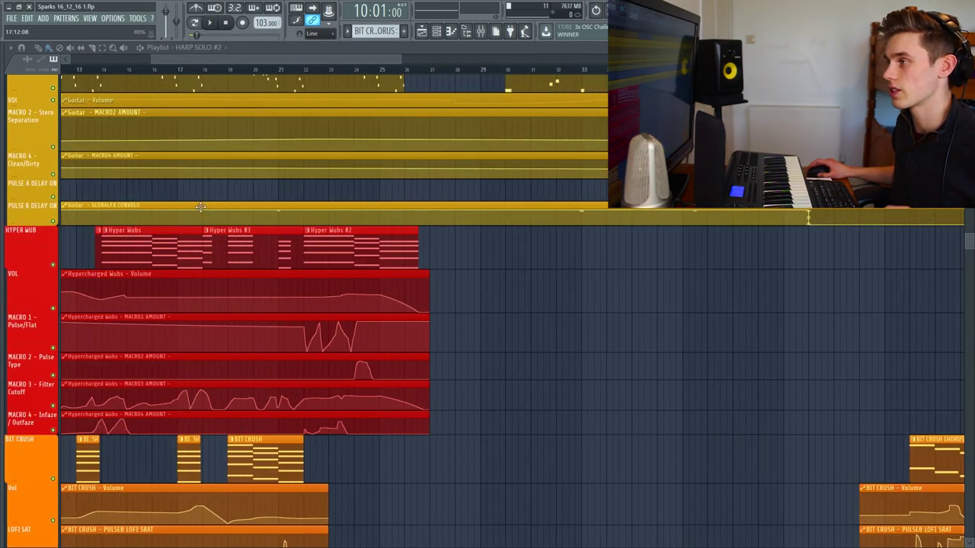
pyautogui.scroll(1, 199, 207)
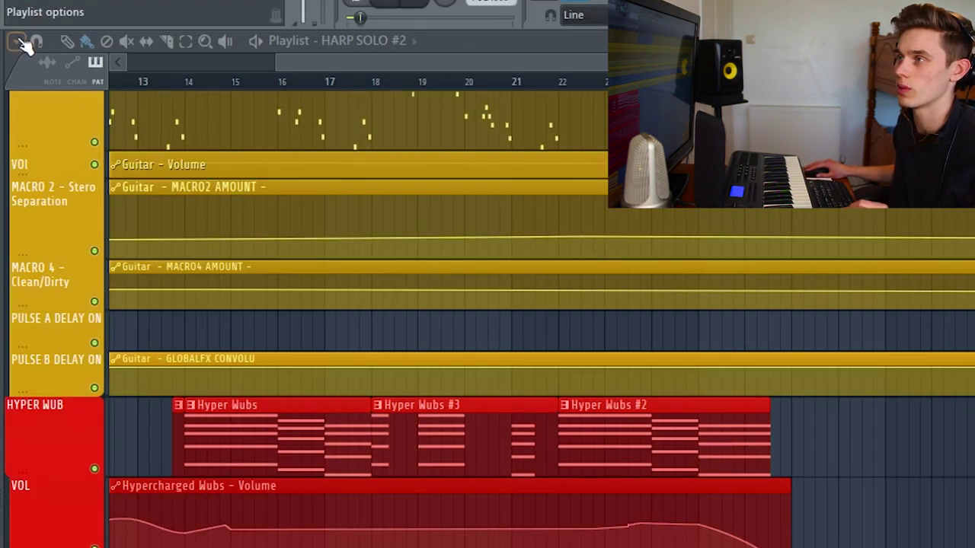
pyautogui.click(12, 47)
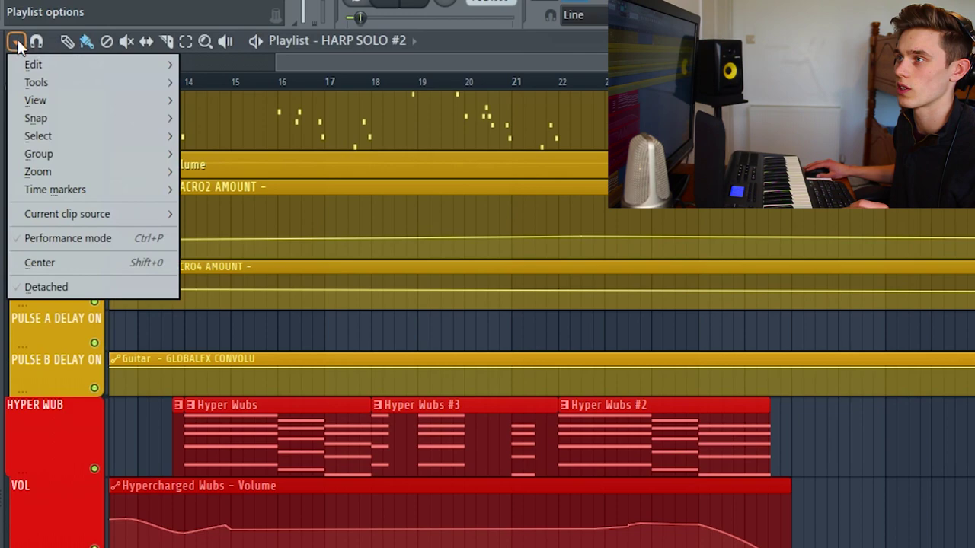
pyautogui.moveTo(72, 101)
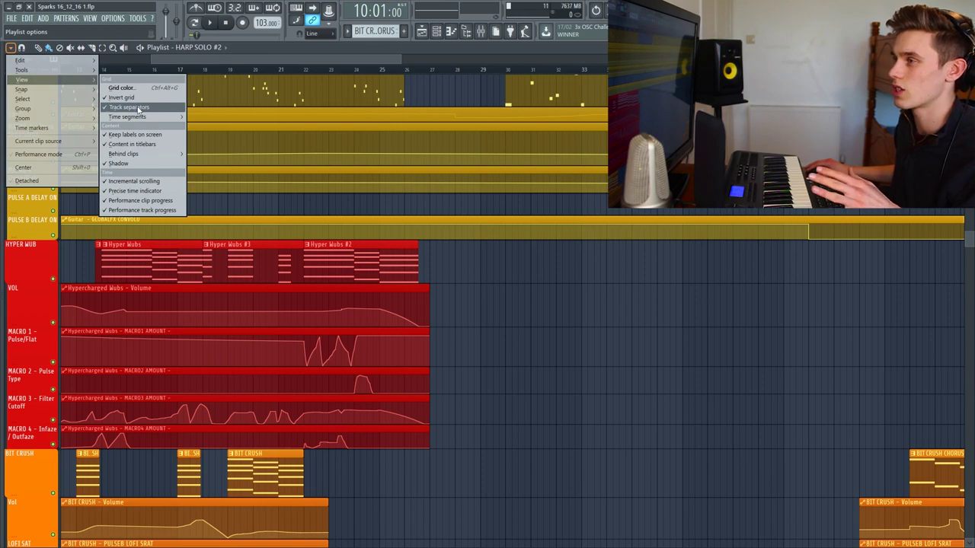
pyautogui.click(138, 109)
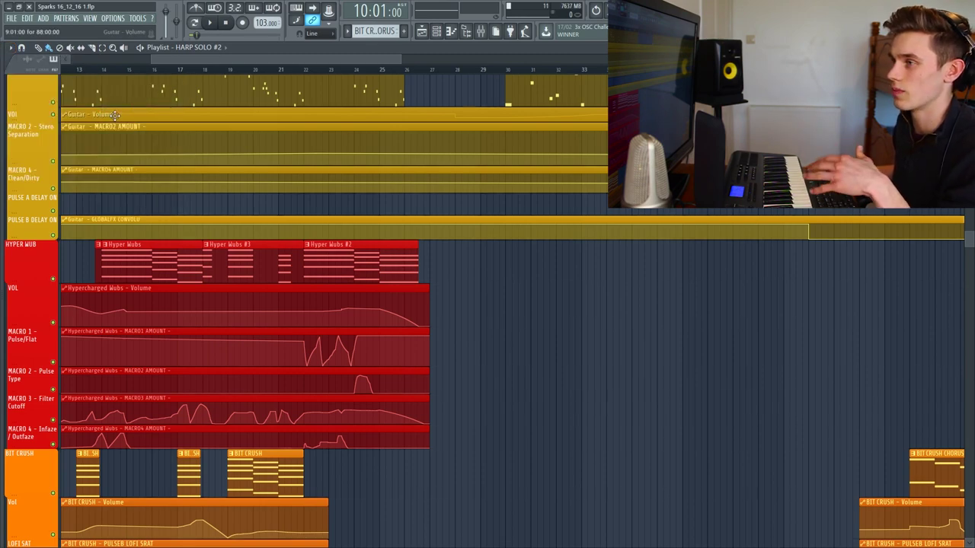
pyautogui.scroll(-3, 483, 424)
pyautogui.scroll(-3, 450, 352)
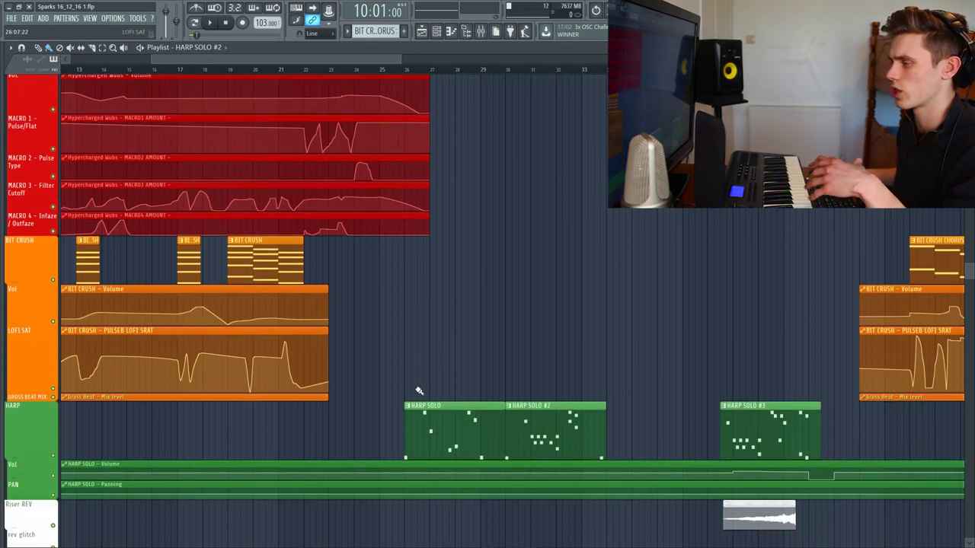
pyautogui.scroll(5, 418, 391)
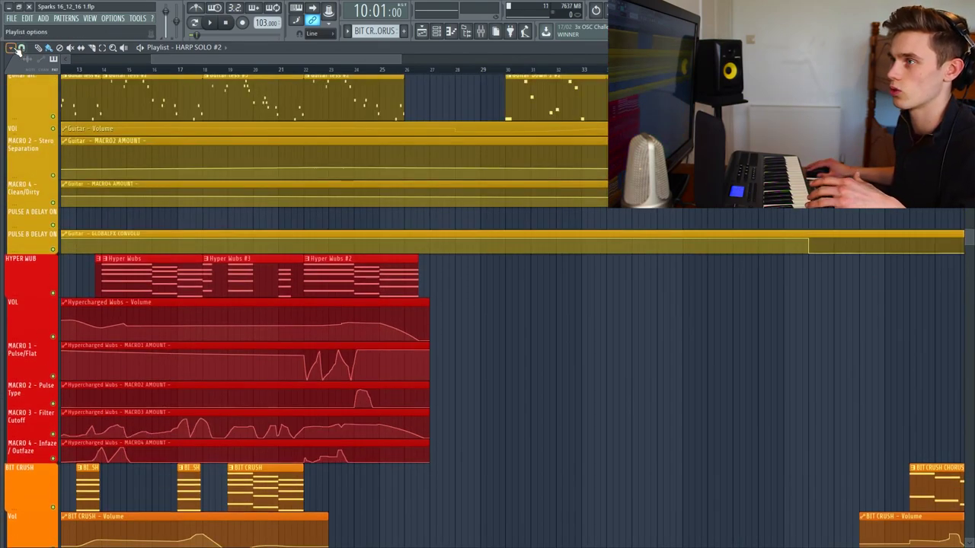
# Turn the track separators back on and reopen the playlist options
pyautogui.click(17, 50)
pyautogui.moveTo(34, 81)
pyautogui.click(138, 108)
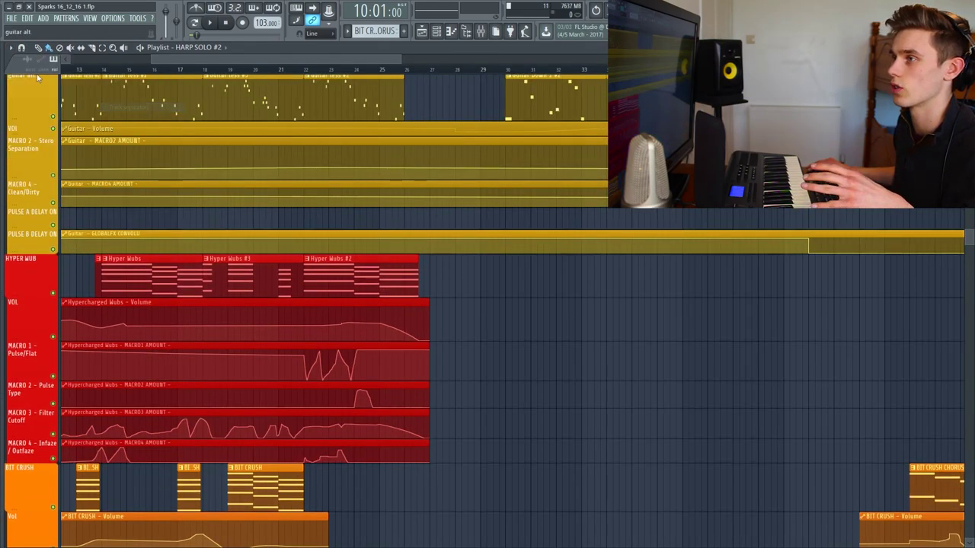
pyautogui.click(17, 50)
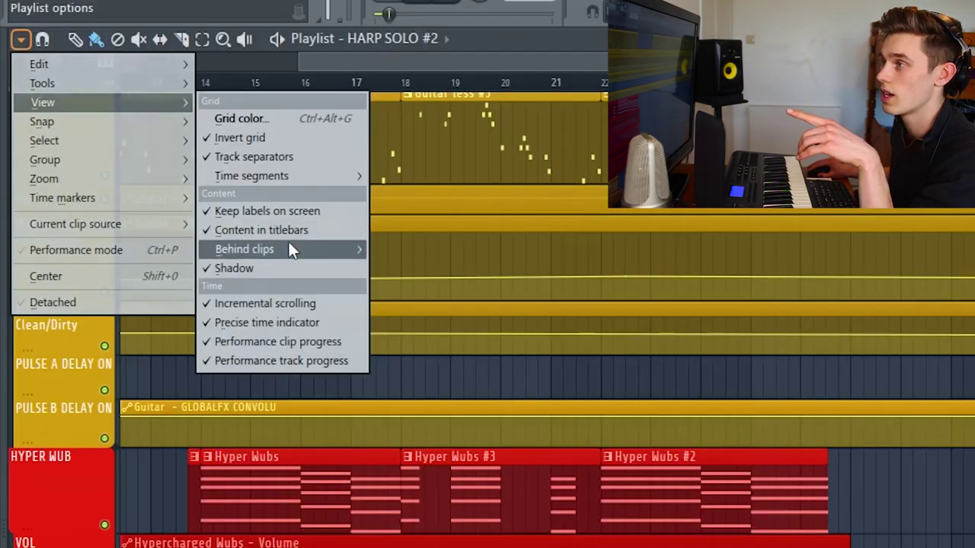
# Remove the shading behind playlist clips and scroll the playlist to check the result
pyautogui.moveTo(146, 150)
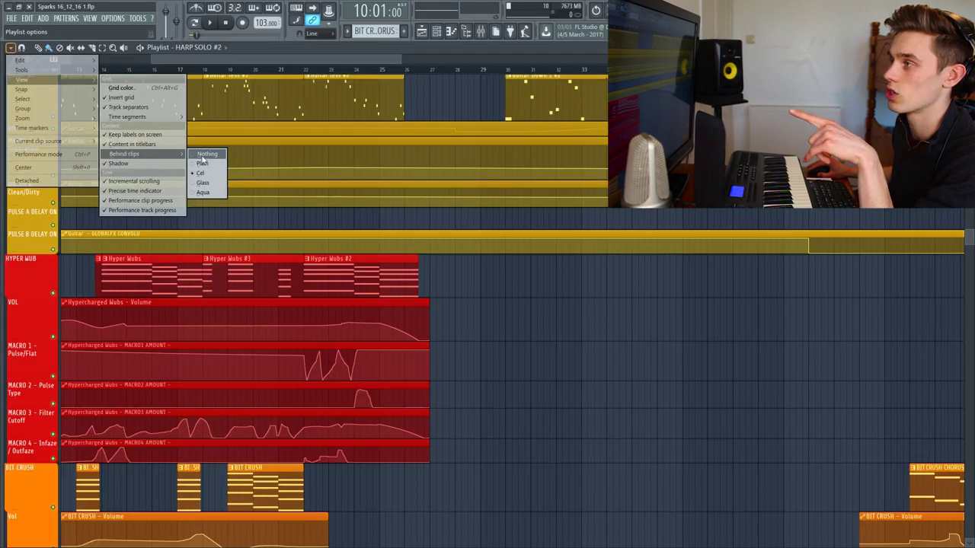
pyautogui.click(202, 155)
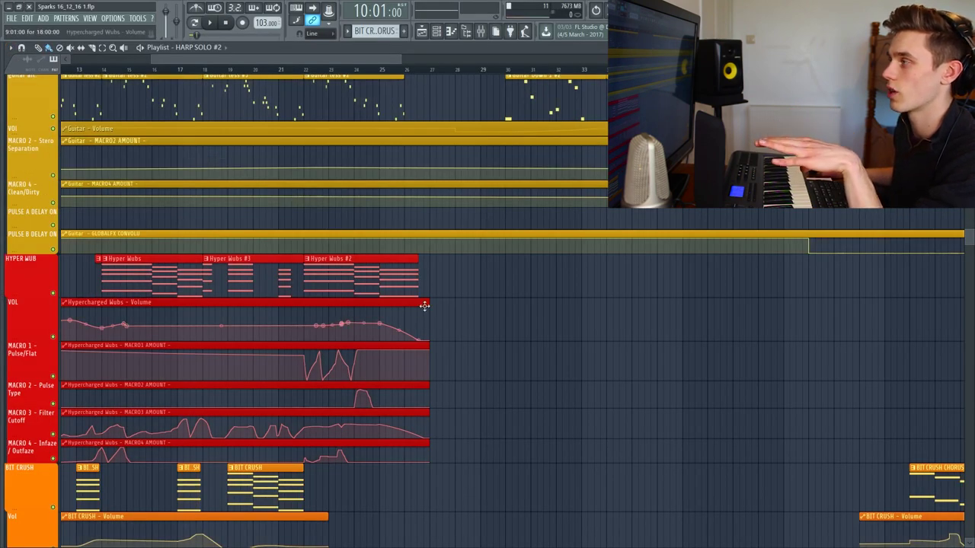
pyautogui.scroll(8, 330, 284)
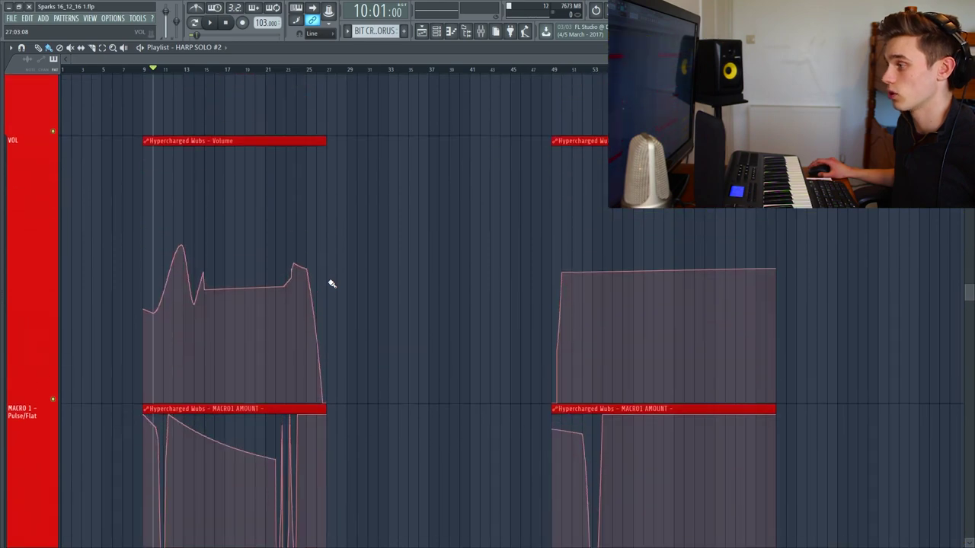
pyautogui.scroll(4, 329, 284)
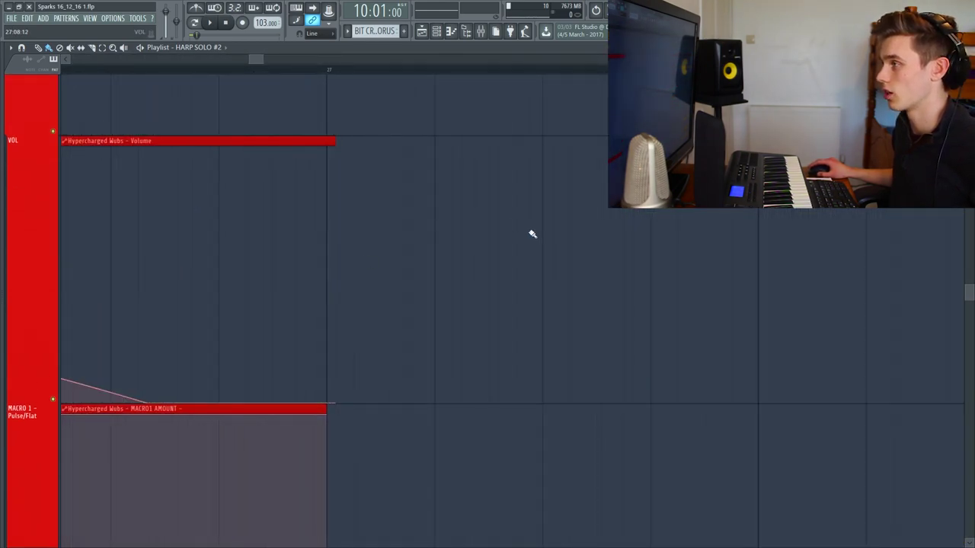
pyautogui.scroll(-12, 464, 229)
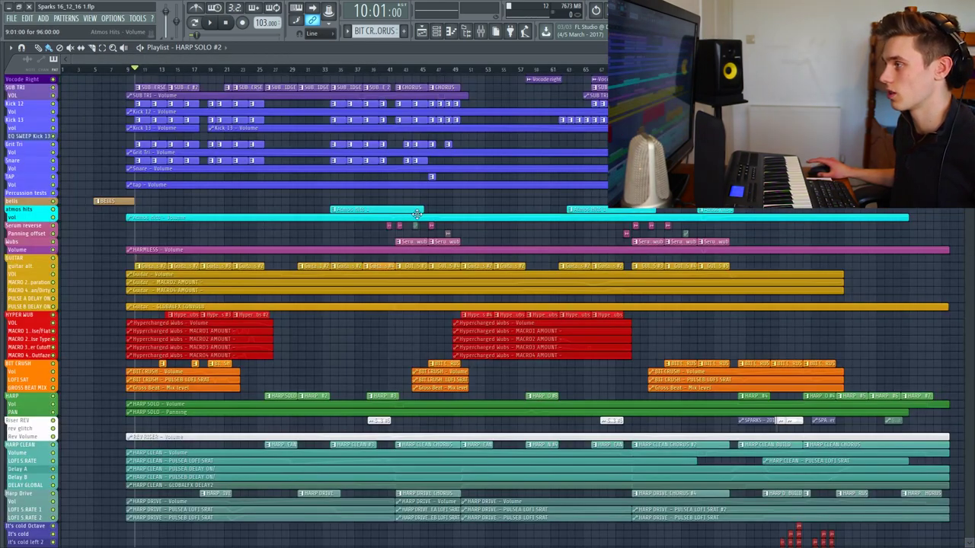
pyautogui.scroll(6, 170, 232)
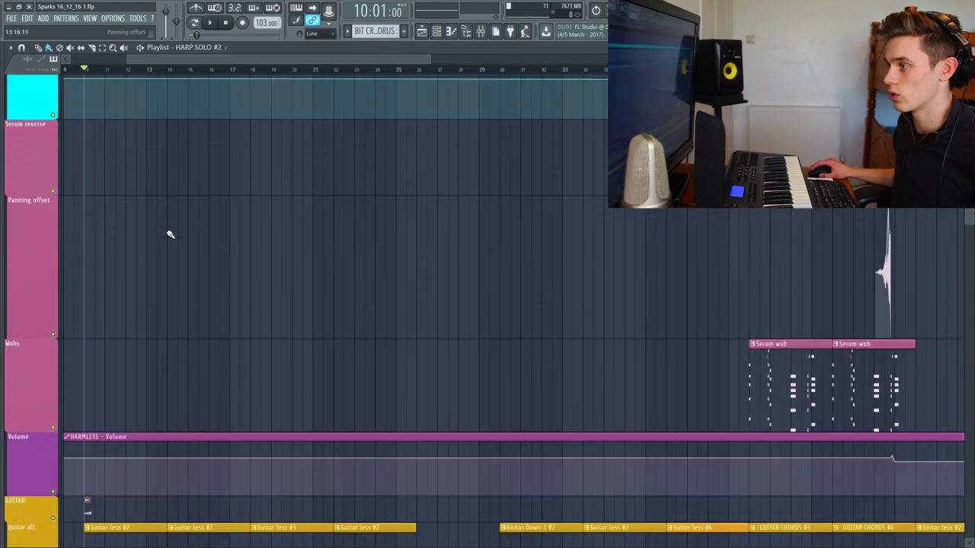
pyautogui.scroll(-10, 194, 228)
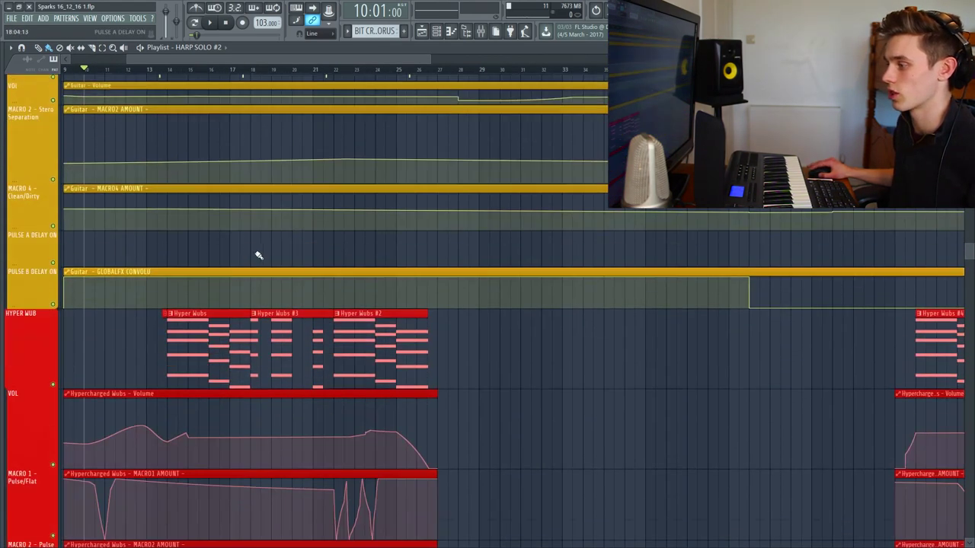
pyautogui.scroll(-3, 259, 255)
# Try the solid and then the darker translucent behind-clips styles
pyautogui.click(10, 48)
pyautogui.moveTo(124, 154)
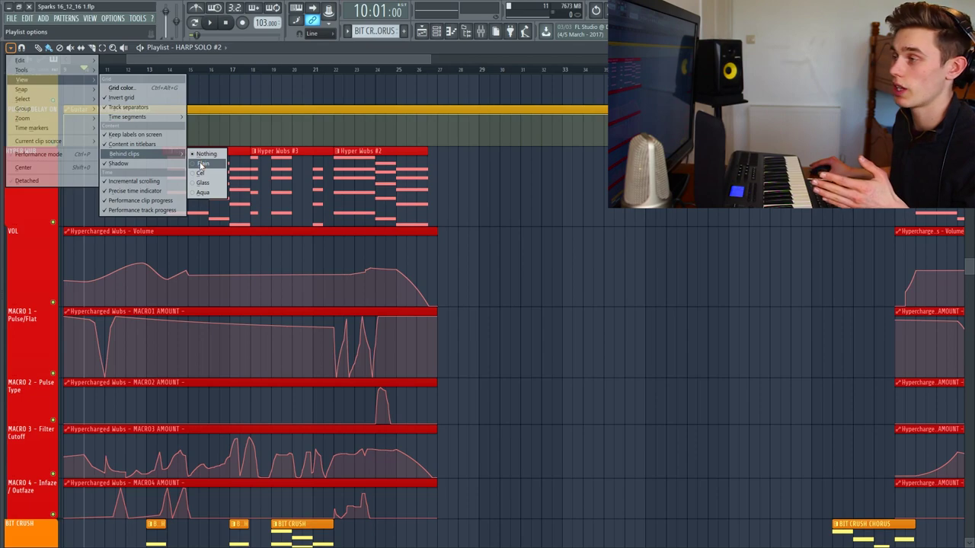
pyautogui.click(202, 163)
pyautogui.click(11, 48)
pyautogui.moveTo(46, 152)
pyautogui.moveTo(124, 154)
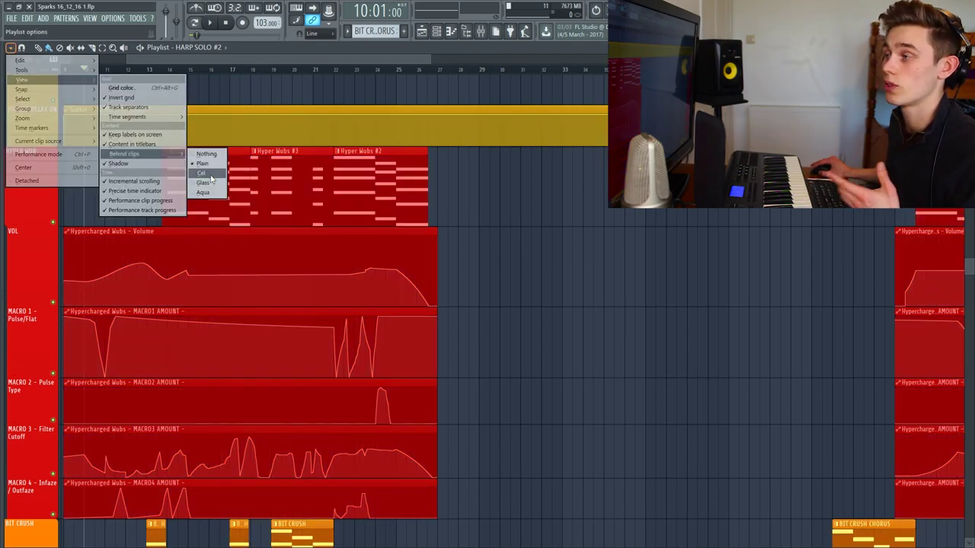
pyautogui.click(212, 178)
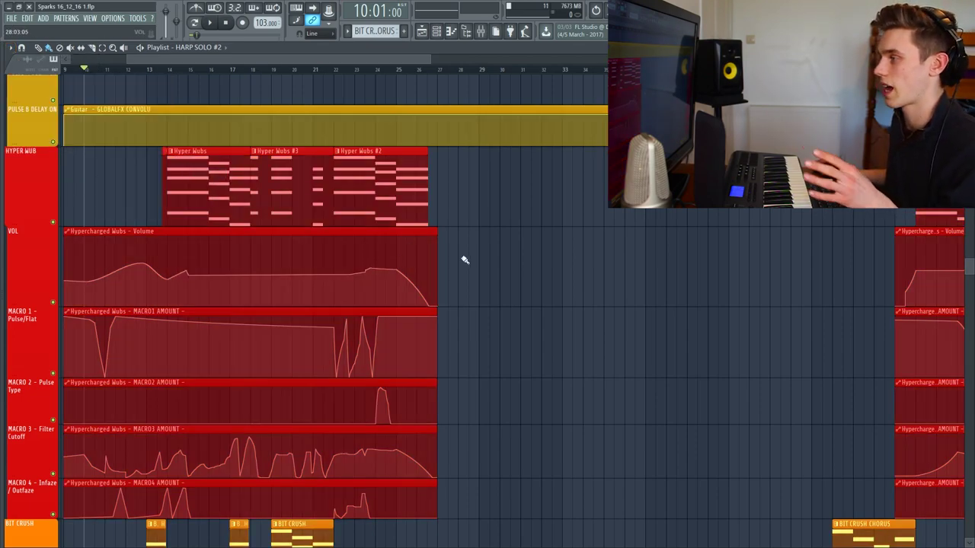
# Switch the behind-clips style to Glass and scroll the playlist to review it
pyautogui.click(11, 47)
pyautogui.moveTo(45, 80)
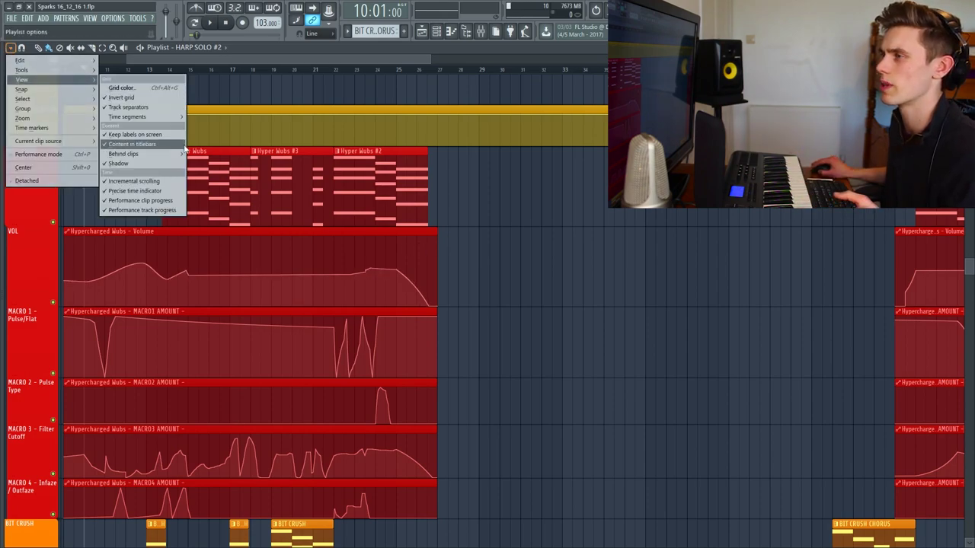
pyautogui.moveTo(176, 157)
pyautogui.click(203, 183)
pyautogui.scroll(-3, 322, 186)
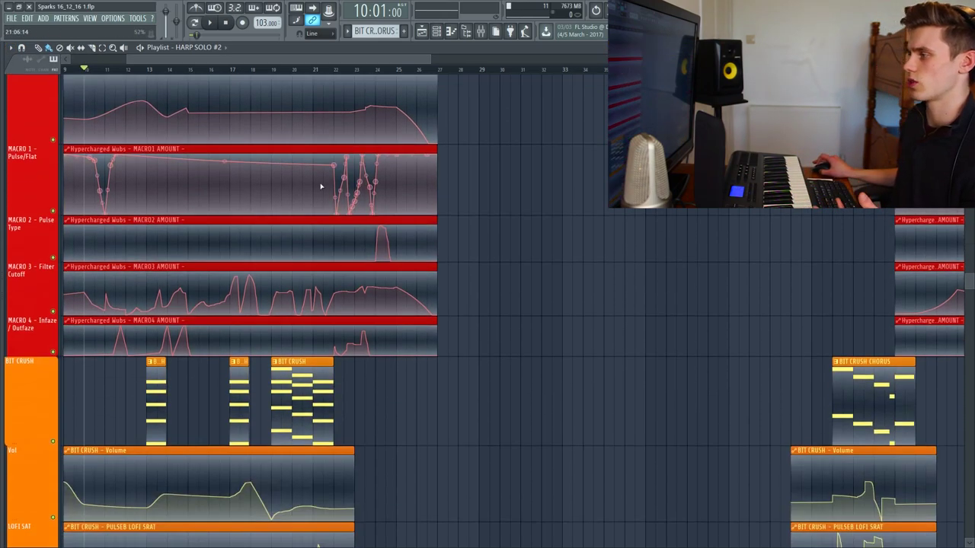
pyautogui.scroll(3, 321, 187)
pyautogui.scroll(5, 320, 182)
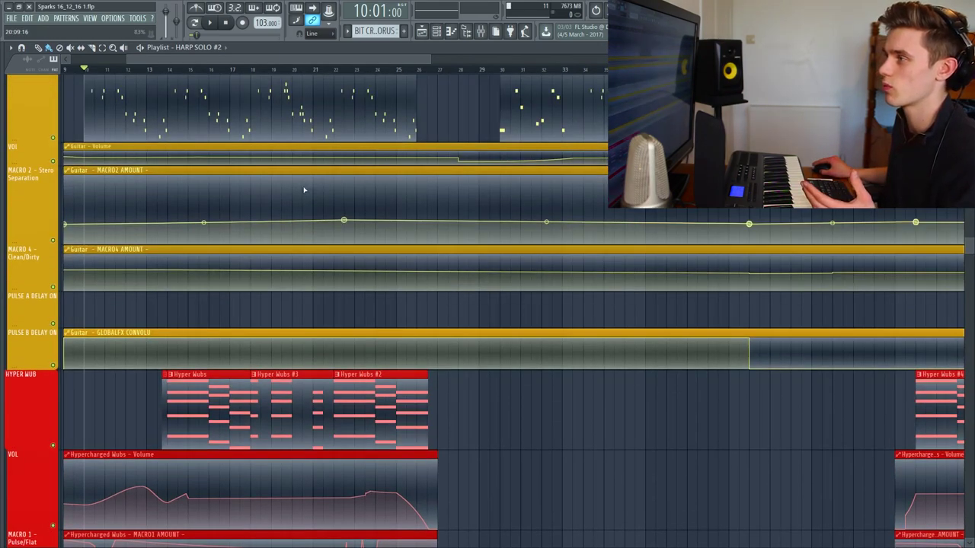
pyautogui.scroll(-4, 305, 189)
pyautogui.scroll(-3, 294, 189)
# Change the behind-clips style to Aqua
pyautogui.click(12, 48)
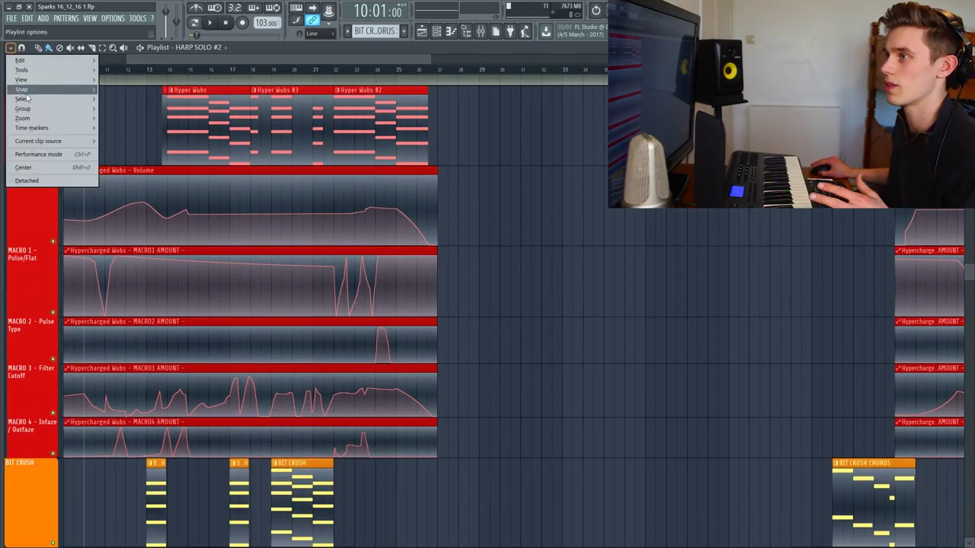
pyautogui.moveTo(34, 83)
pyautogui.moveTo(153, 158)
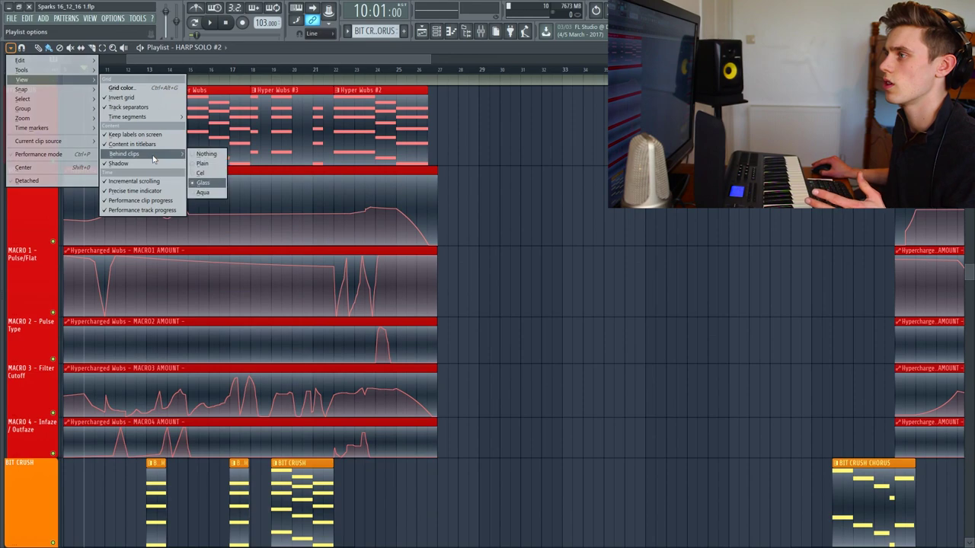
pyautogui.click(202, 192)
# Settle on the Cel behind-clips style and scroll through the arrangement
pyautogui.click(10, 47)
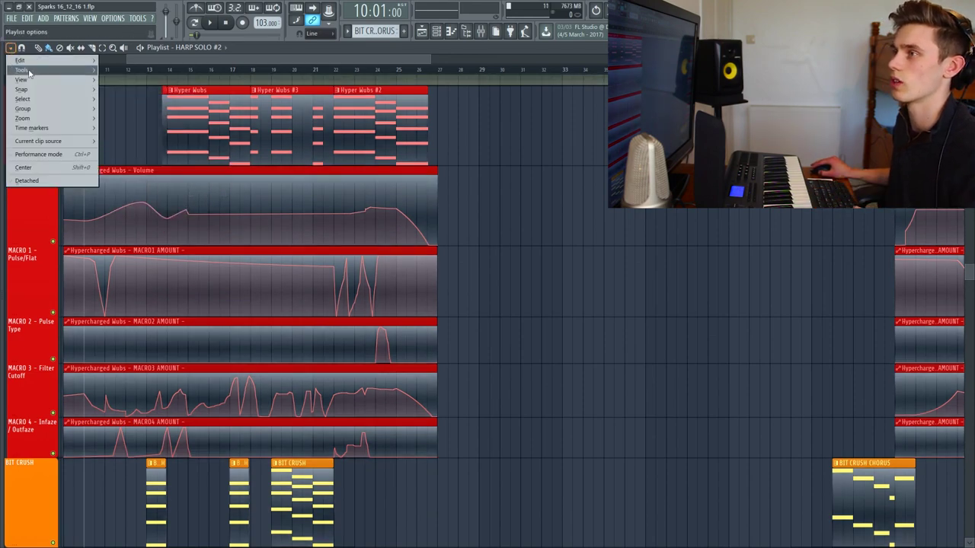
pyautogui.moveTo(33, 82)
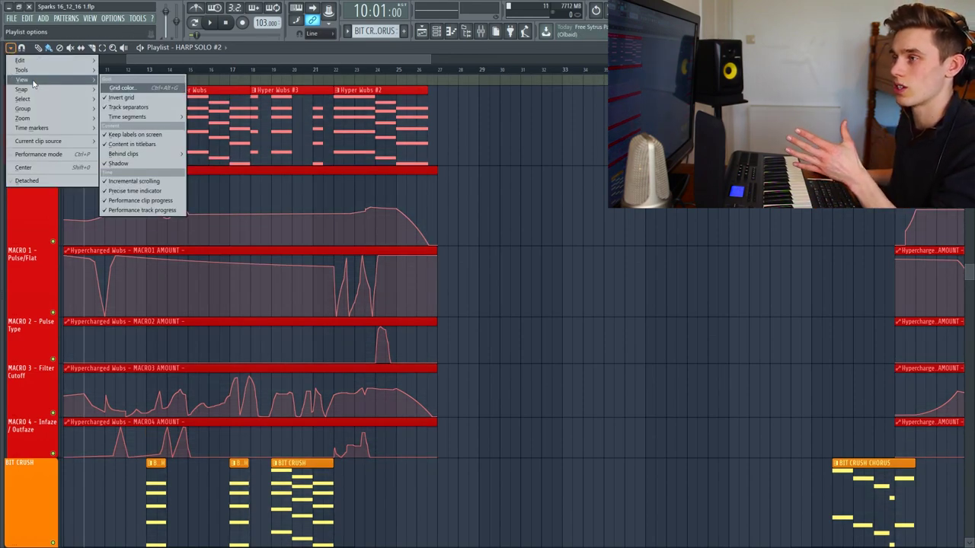
pyautogui.moveTo(129, 154)
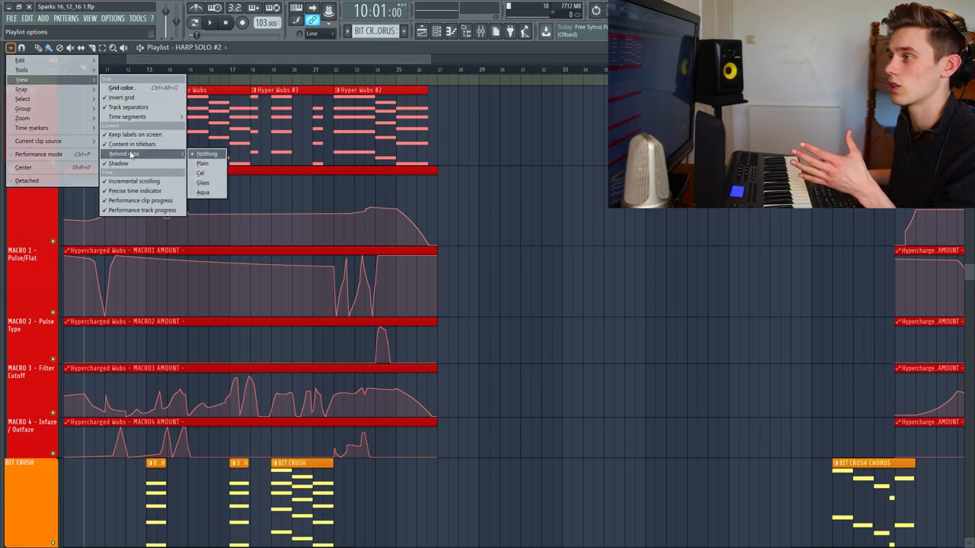
pyautogui.click(212, 175)
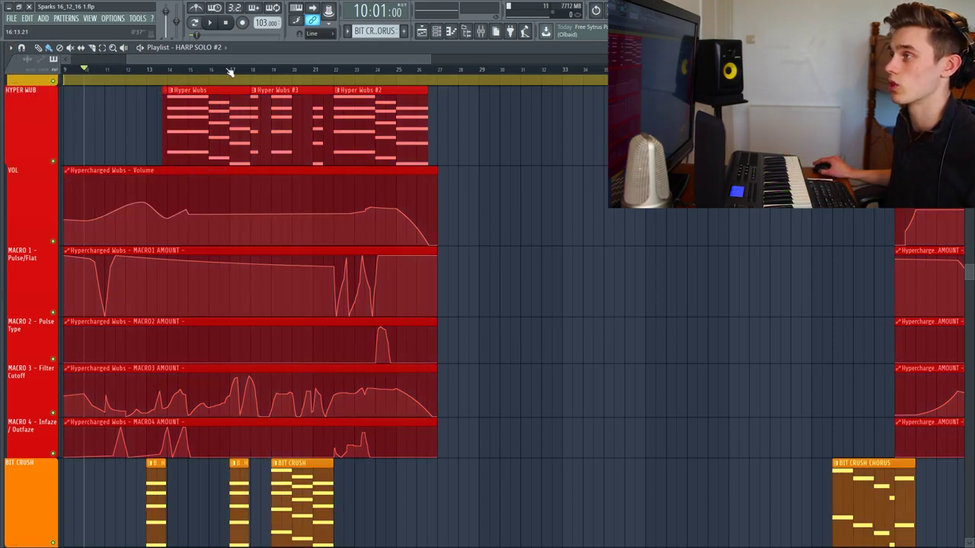
pyautogui.scroll(-3, 230, 71)
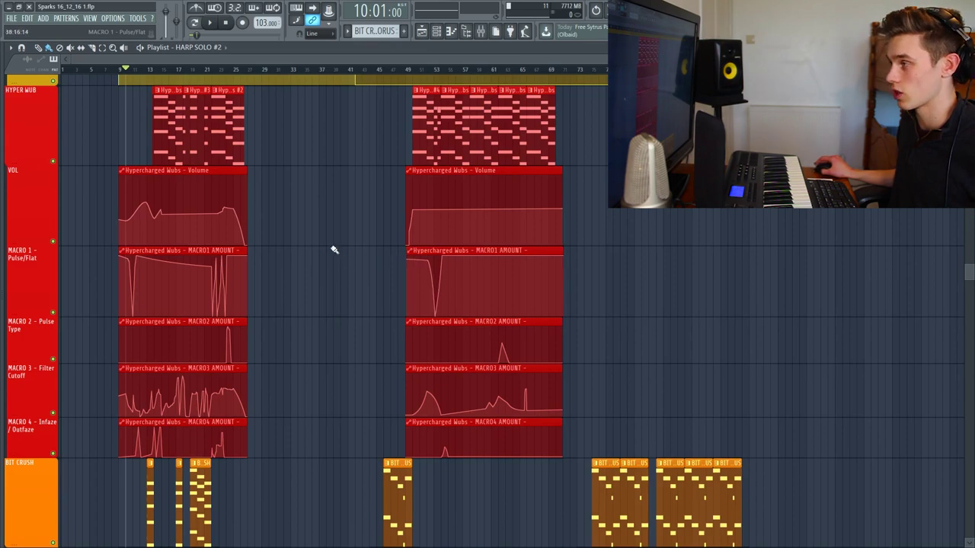
pyautogui.scroll(-3, 320, 236)
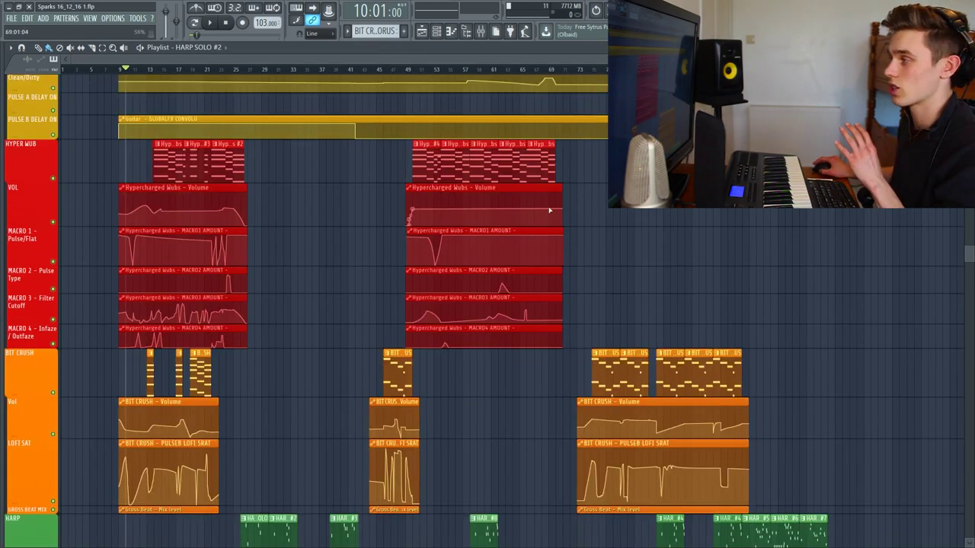
pyautogui.scroll(-2, 346, 300)
pyautogui.scroll(6, 324, 283)
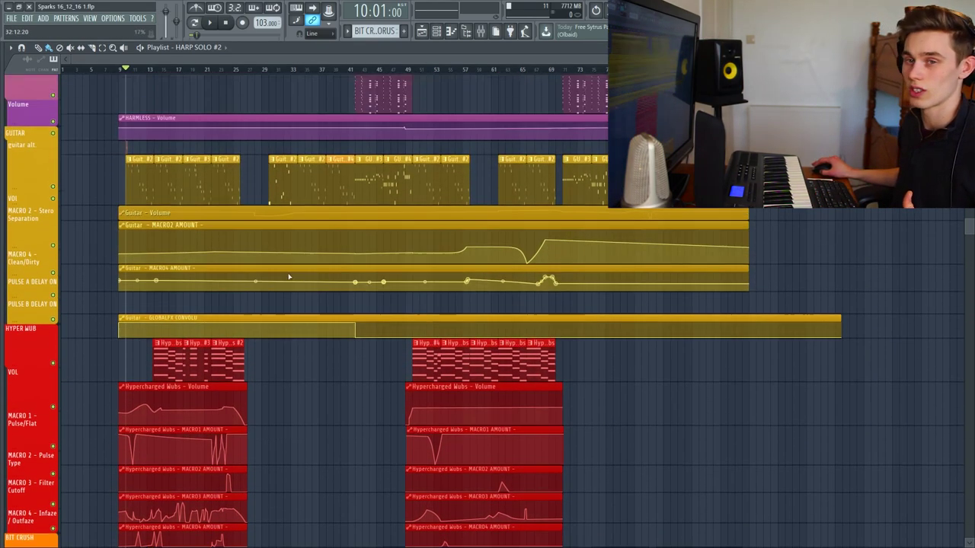
pyautogui.click(90, 17)
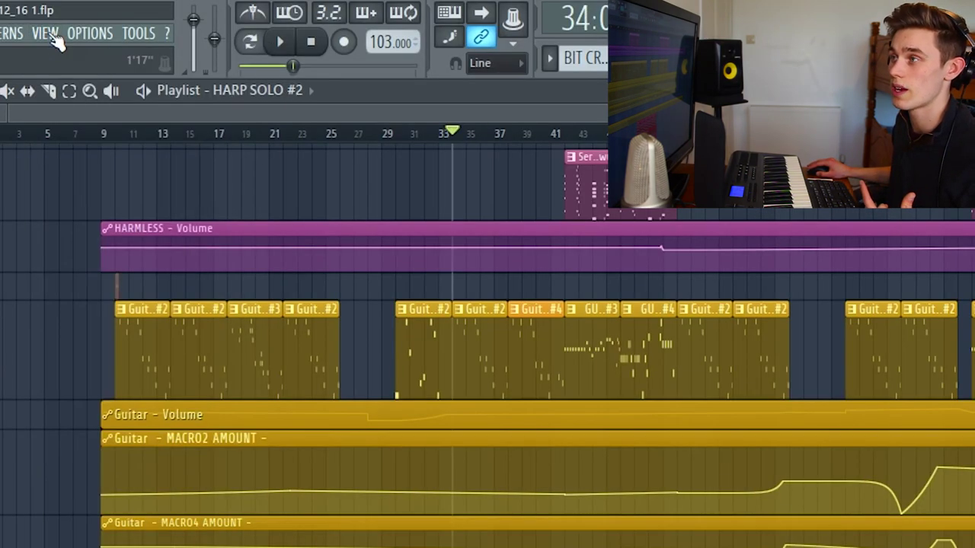
pyautogui.click(44, 33)
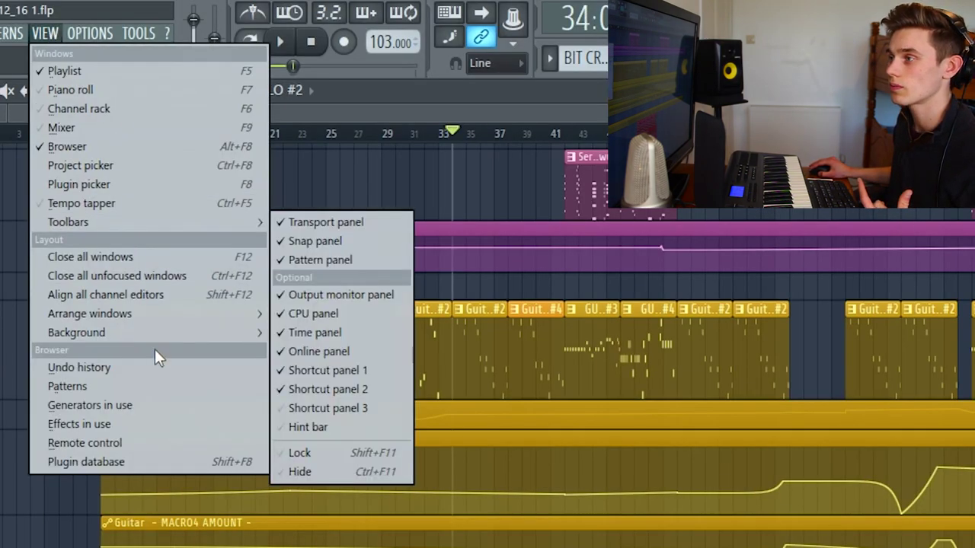
pyautogui.moveTo(156, 332)
pyautogui.click(348, 330)
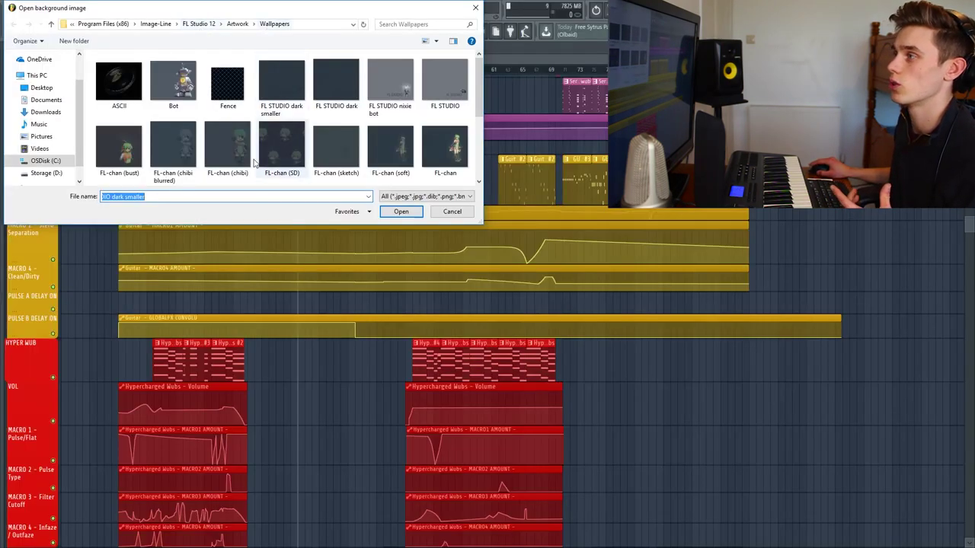
pyautogui.scroll(-3, 381, 233)
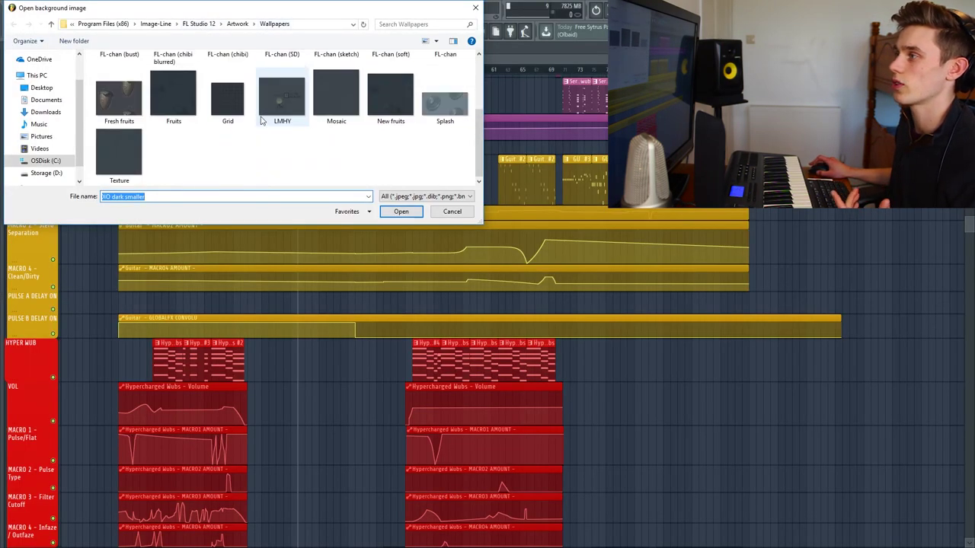
pyautogui.scroll(3, 244, 106)
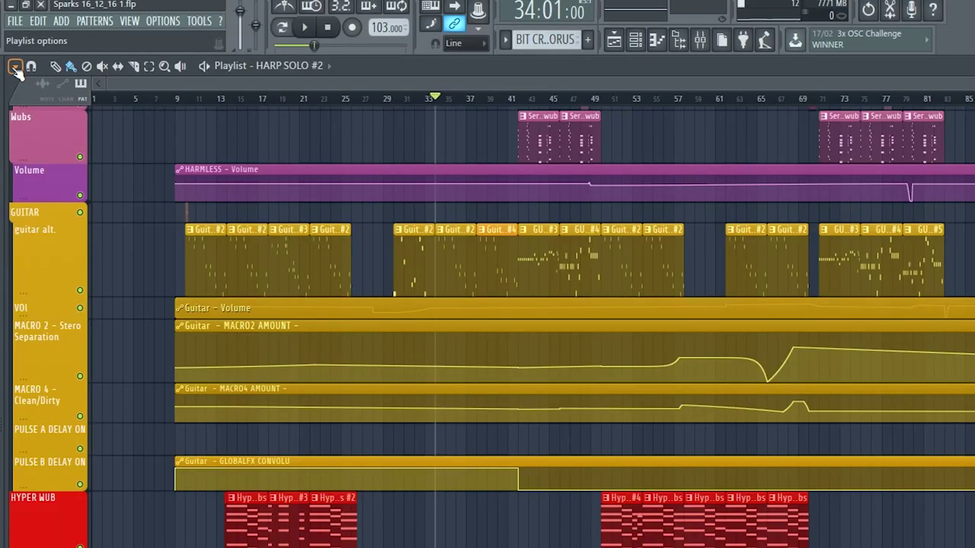
# Set the playlist grid colour to a pale lavender
pyautogui.click(12, 48)
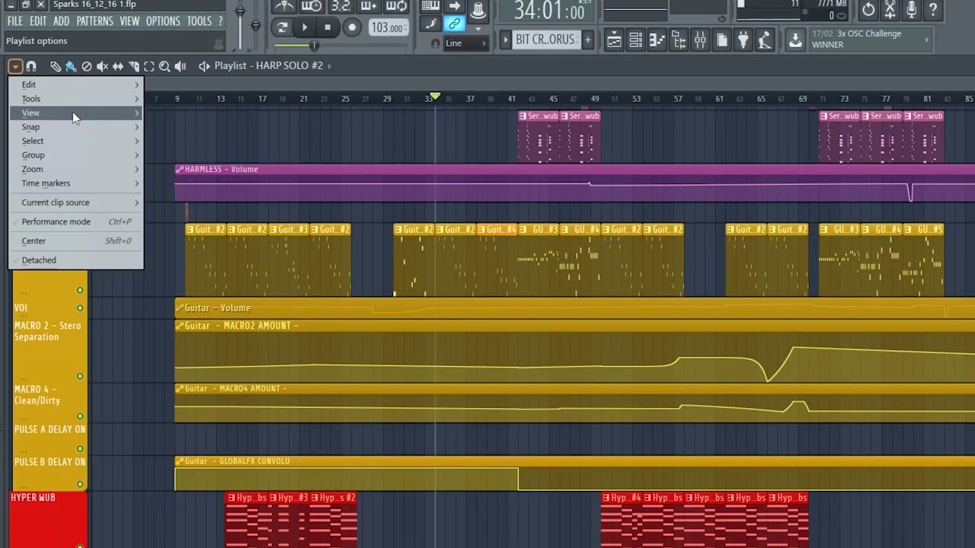
pyautogui.moveTo(73, 115)
pyautogui.click(180, 120)
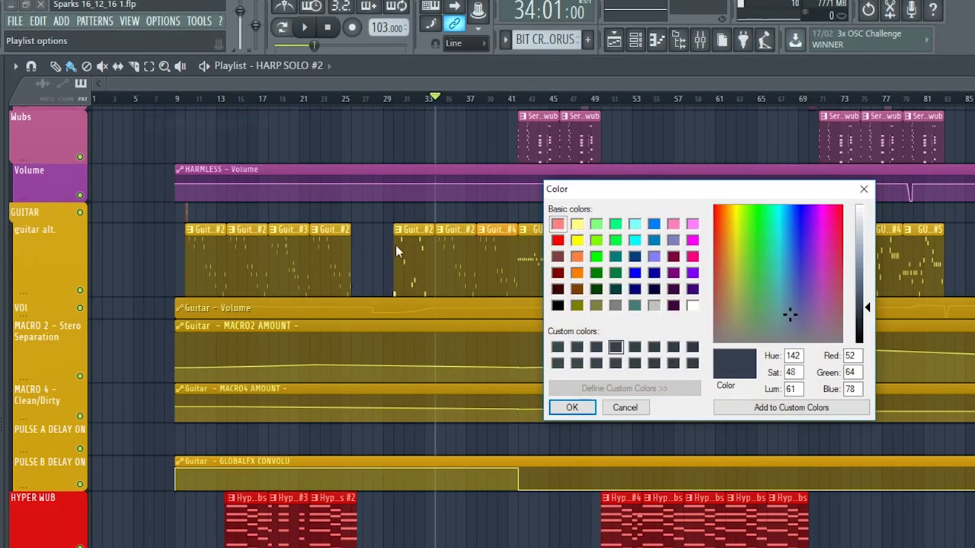
pyautogui.click(654, 256)
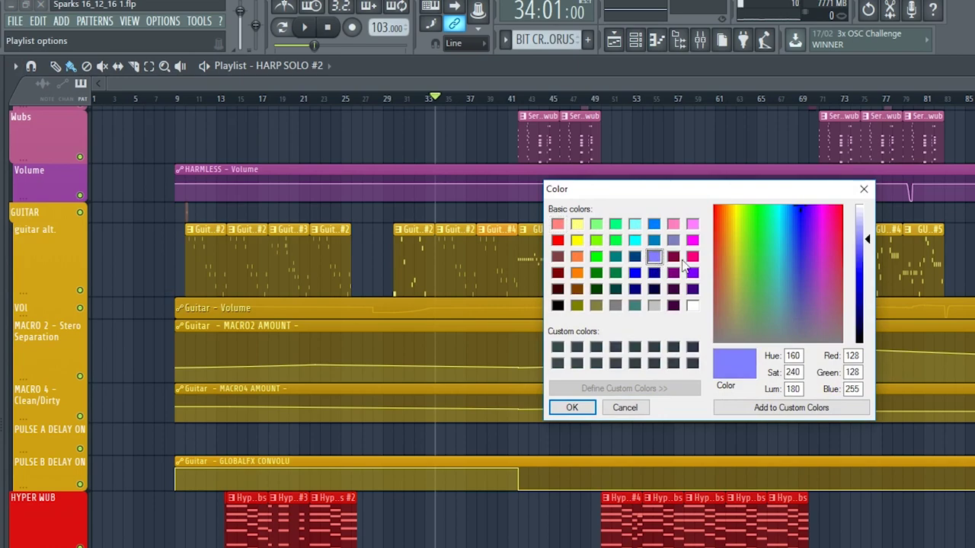
pyautogui.moveTo(876, 240); pyautogui.dragTo(872, 229)
pyautogui.click(573, 408)
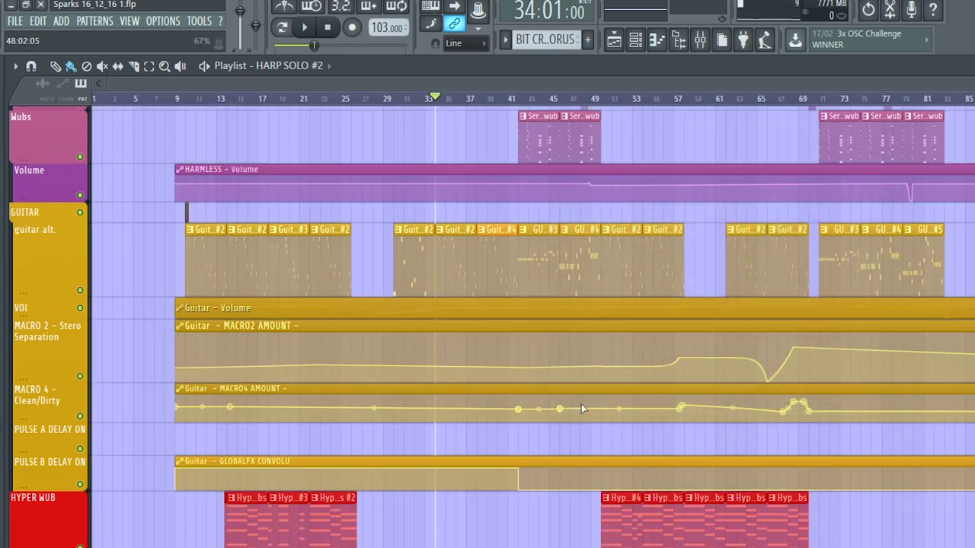
# Change the grid colour to the dark slate custom swatch (Hue 129, Sat 49, Lum 60)
pyautogui.scroll(-6, 848, 461)
pyautogui.scroll(-3, 849, 447)
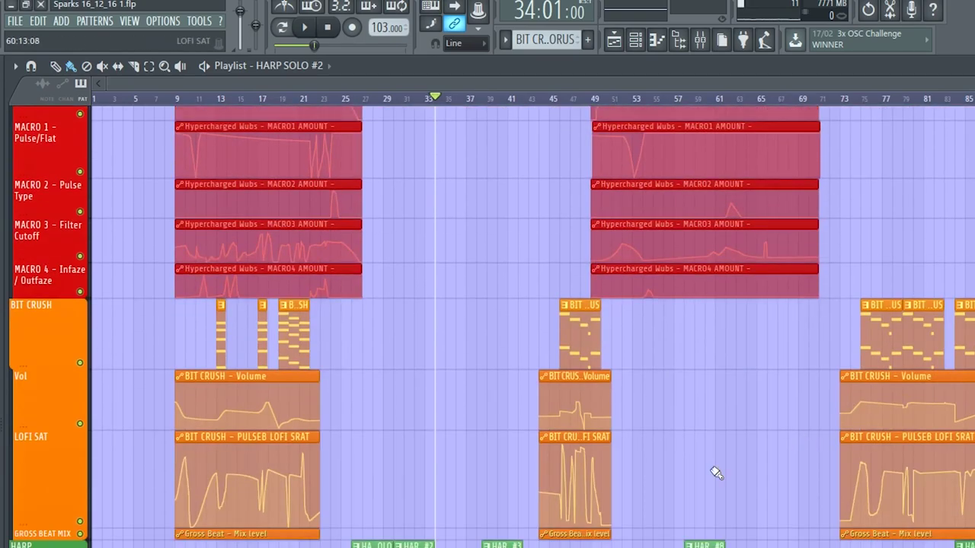
pyautogui.scroll(10, 499, 326)
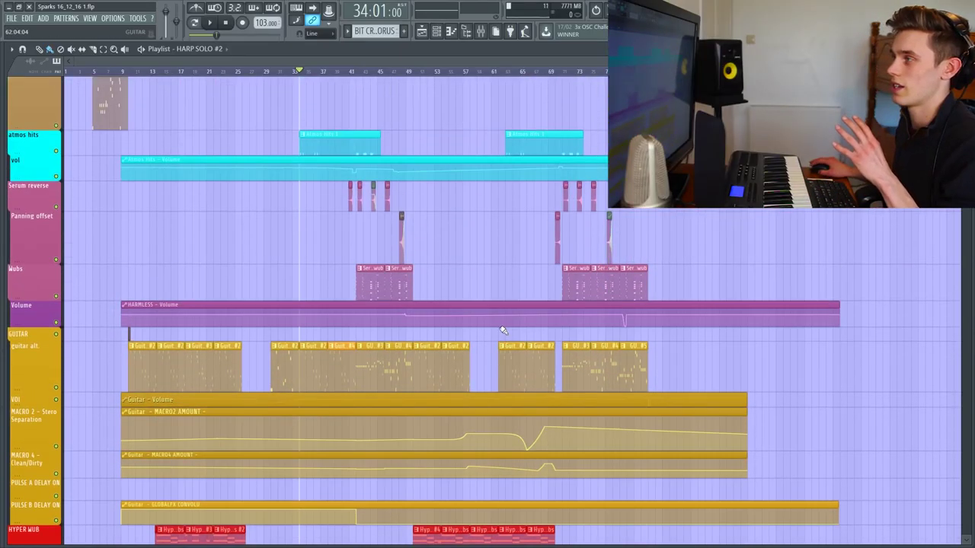
pyautogui.scroll(5, 503, 330)
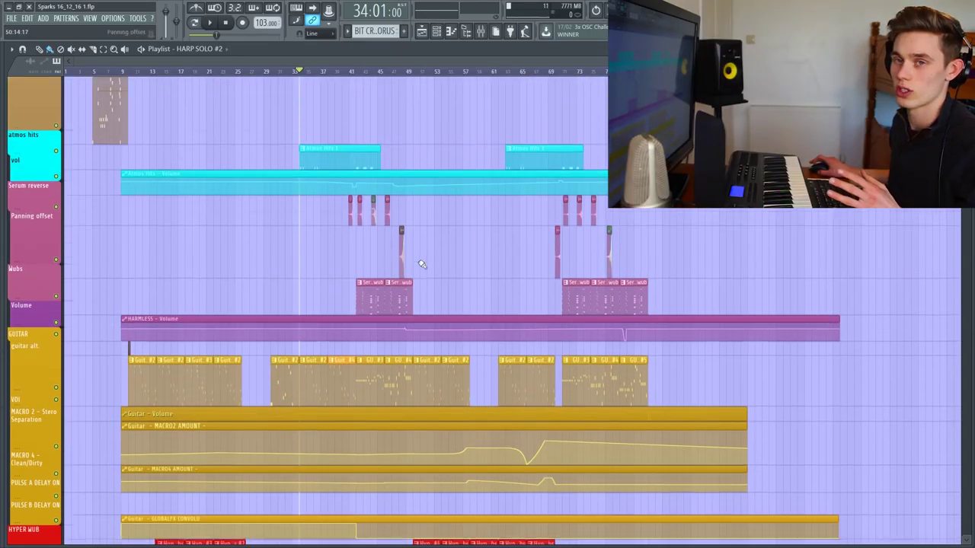
pyautogui.click(12, 49)
pyautogui.click(53, 114)
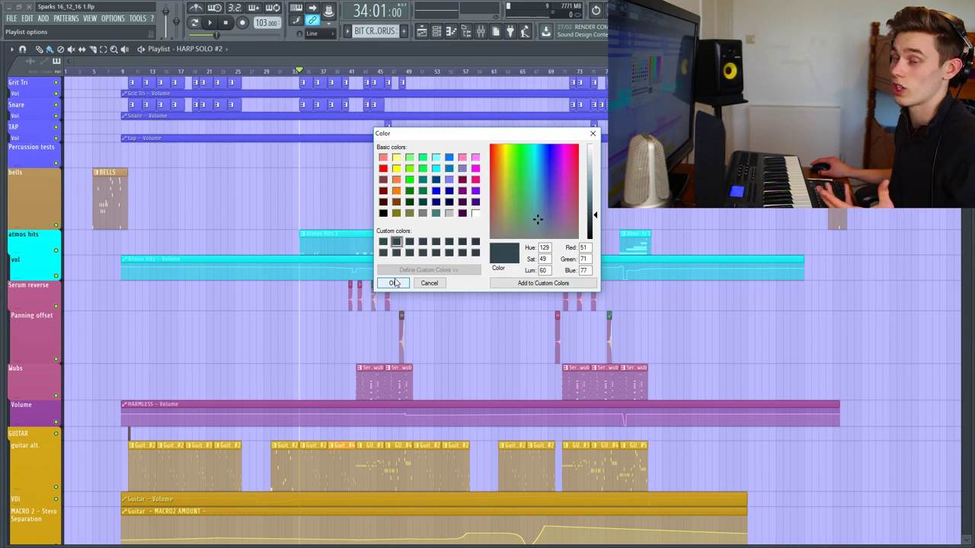
pyautogui.click(393, 283)
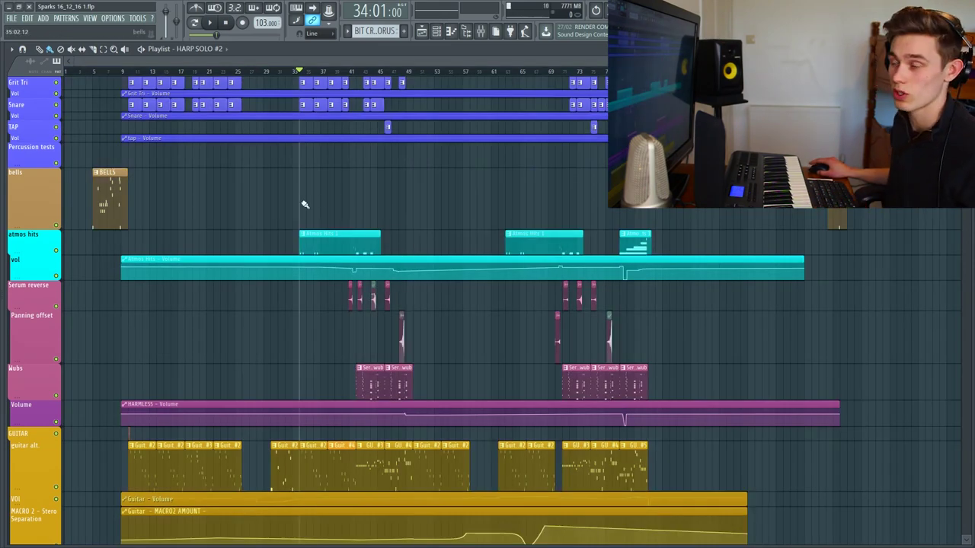
# Group the 14 channels from Atmos Hits to Sampler into a new 'Instruments' Channel rack group
pyautogui.scroll(6, 304, 219)
pyautogui.scroll(6, 308, 221)
pyautogui.press('F6')
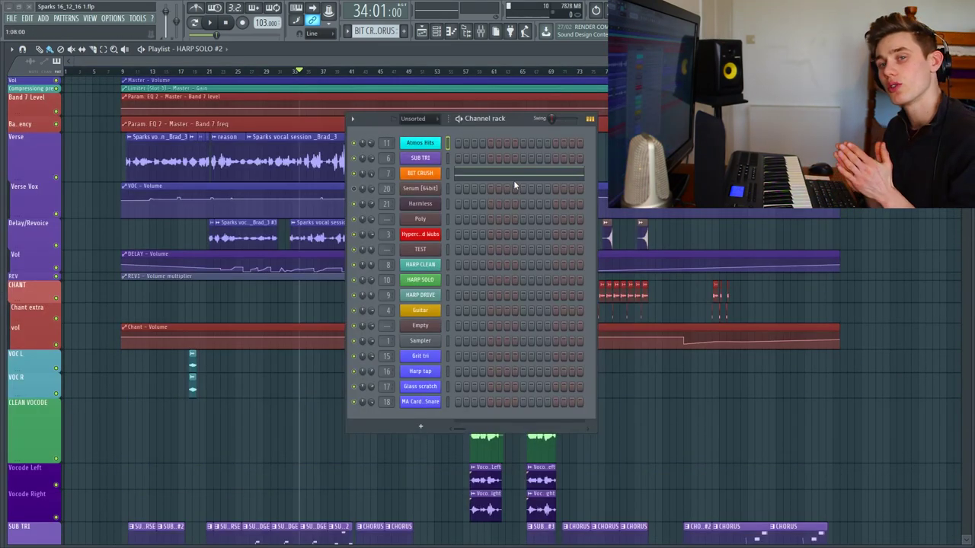
pyautogui.click(449, 145)
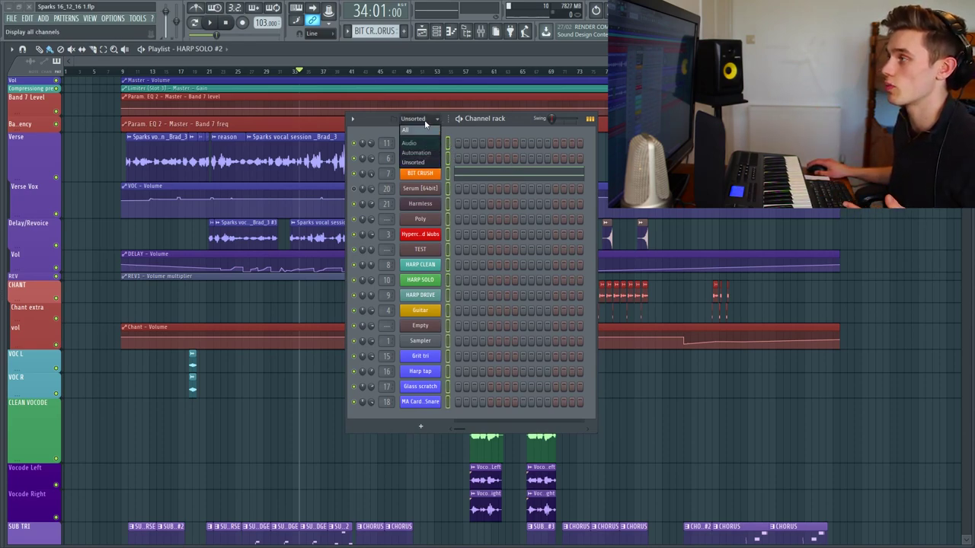
pyautogui.click(449, 159)
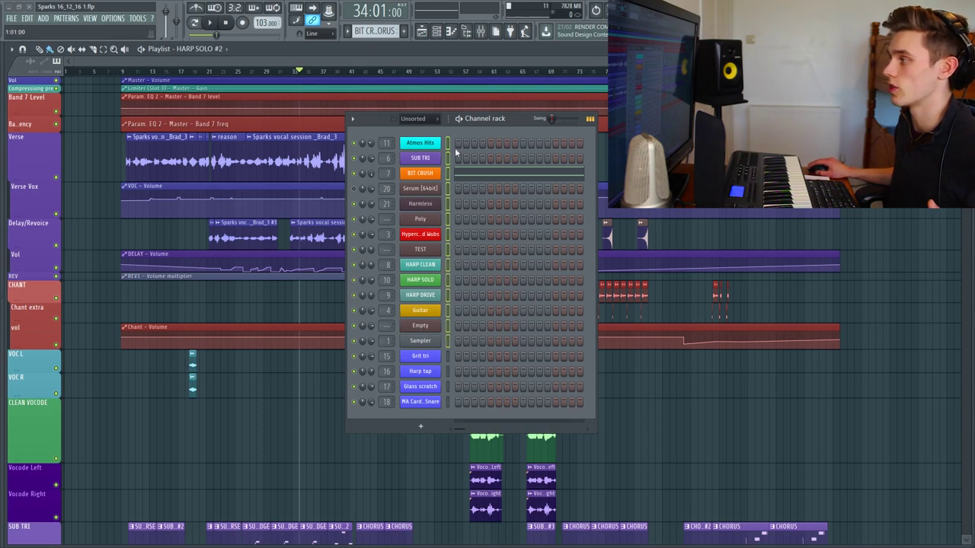
pyautogui.hotkey('alt', 'g')
pyautogui.write('Instruments')
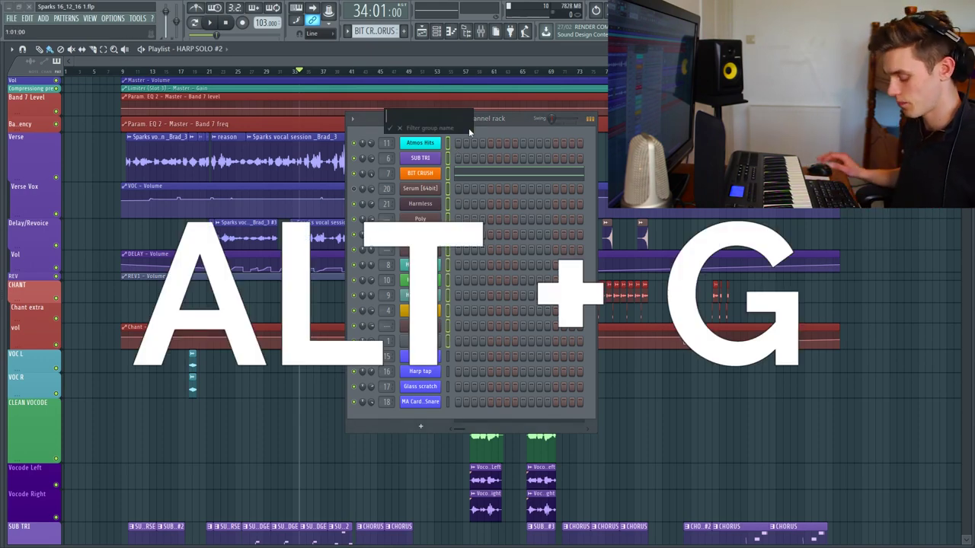
pyautogui.press('Return')
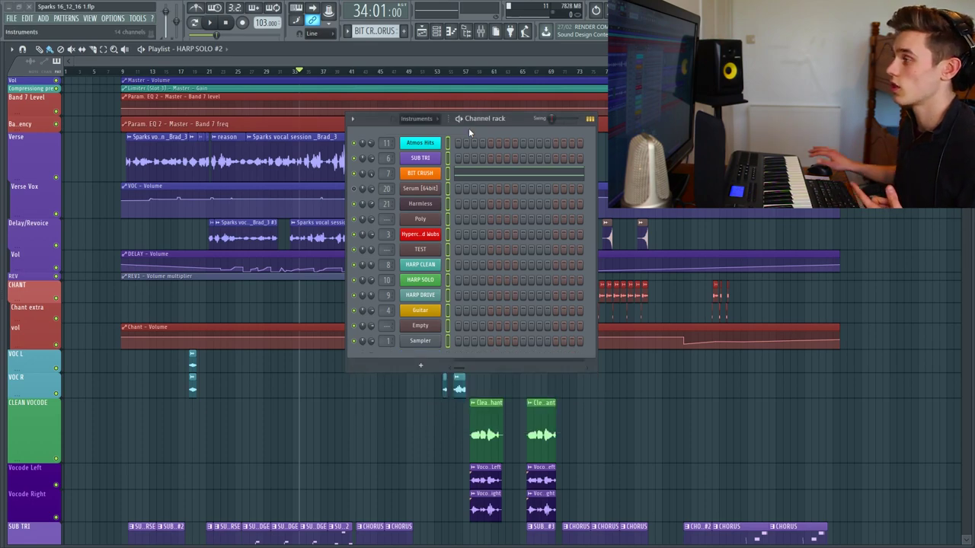
pyautogui.click(425, 120)
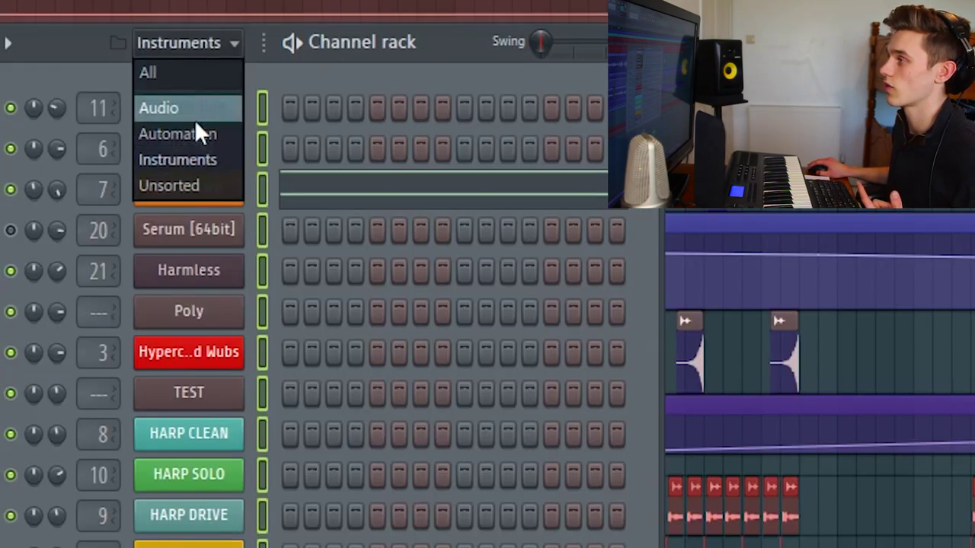